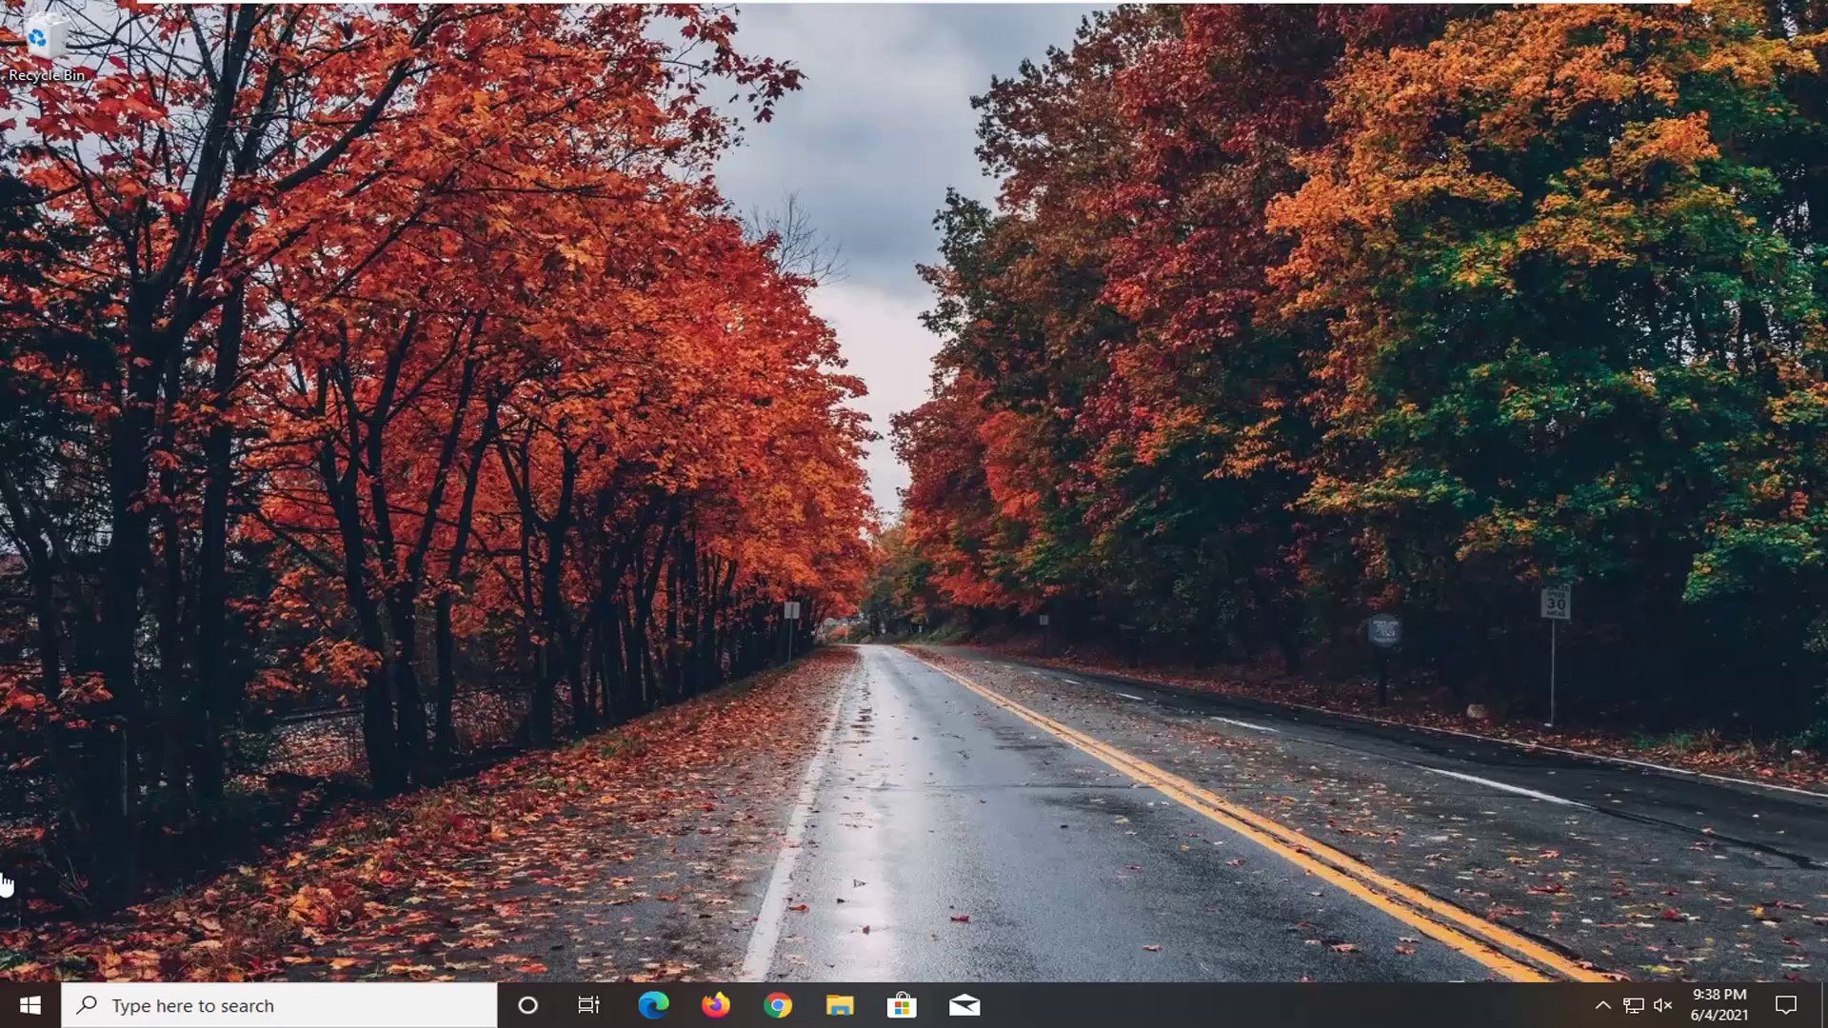
Open File Explorer and go to This PC to show the computer's drives
click(26, 1009)
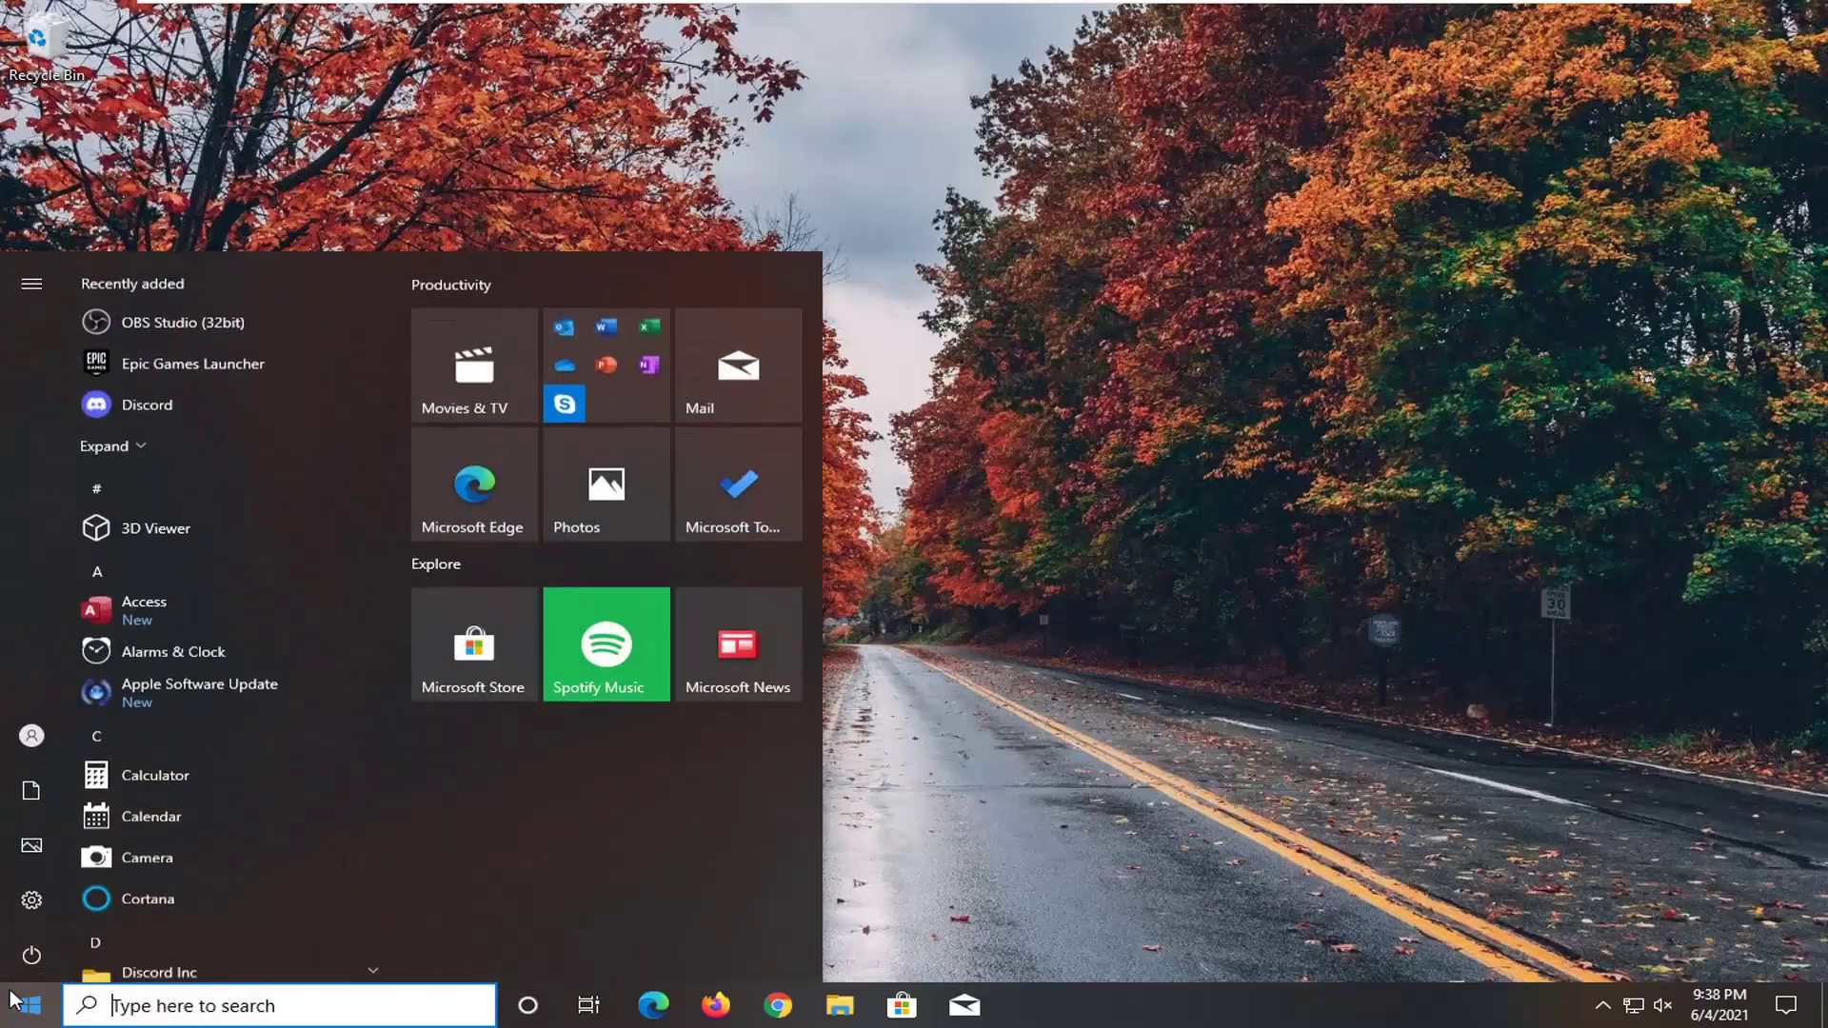
text(file explorer)
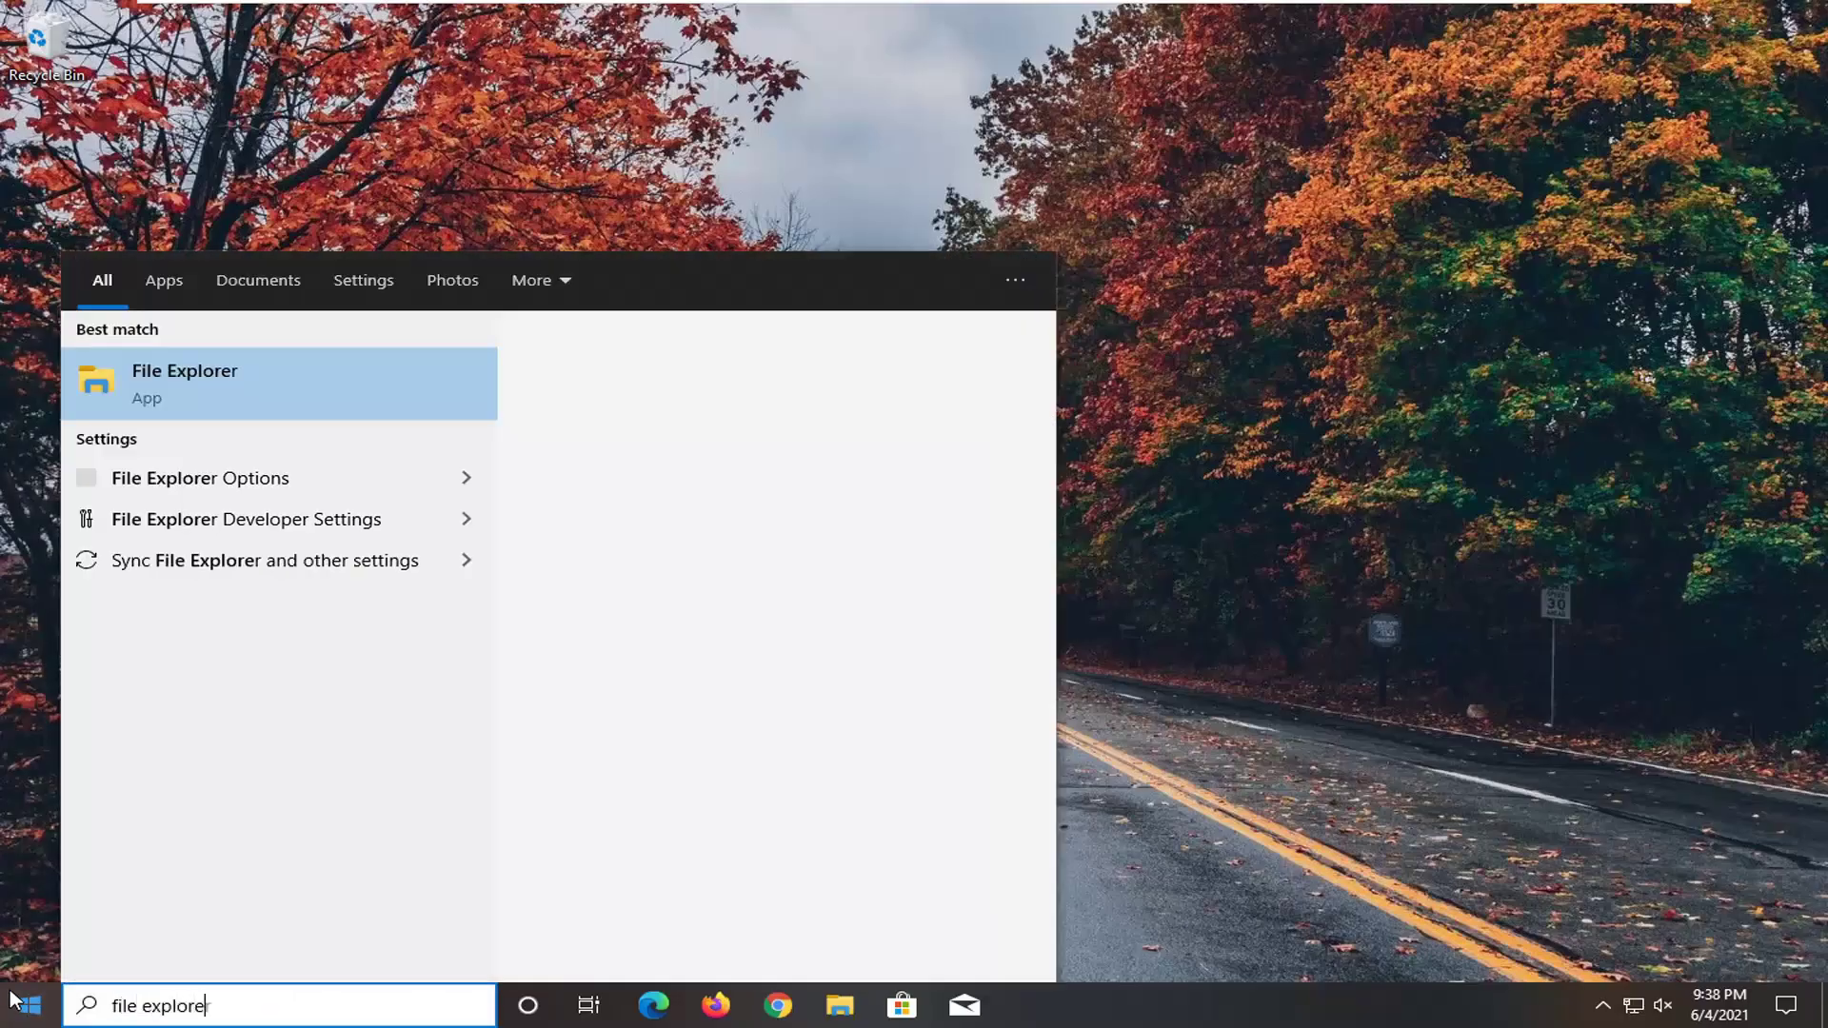
click(175, 378)
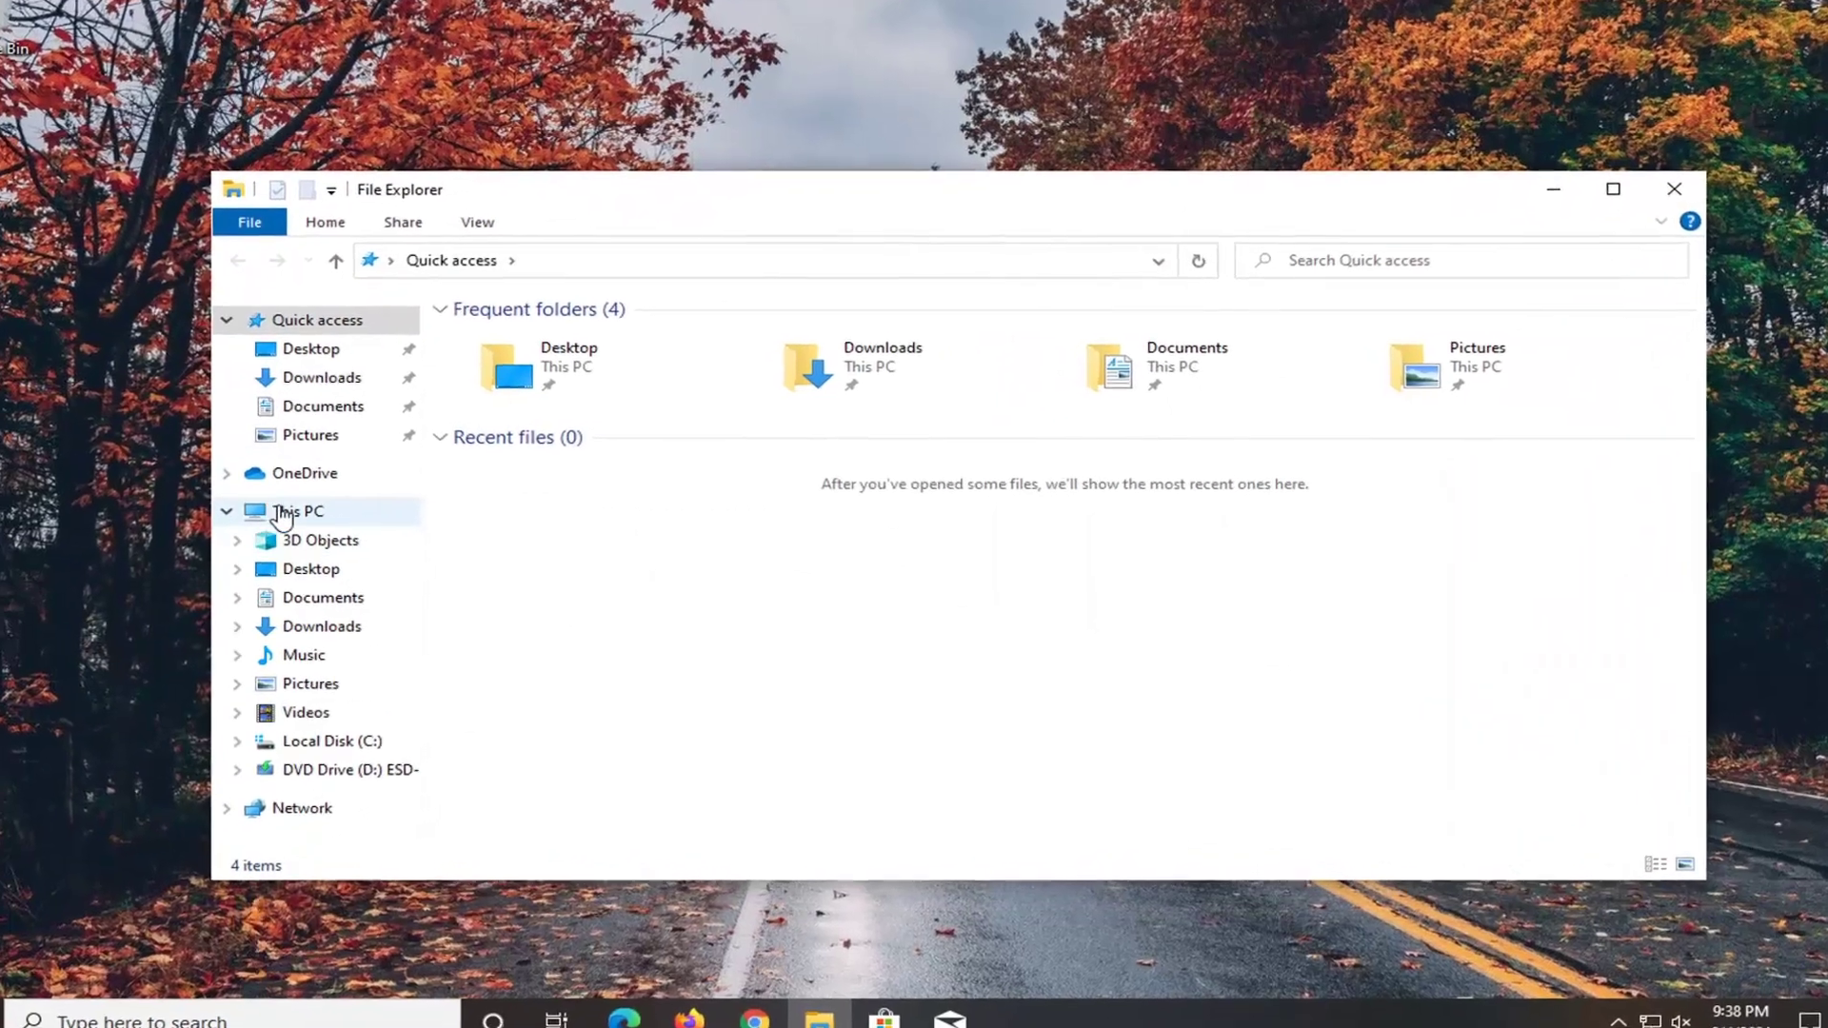
click(281, 514)
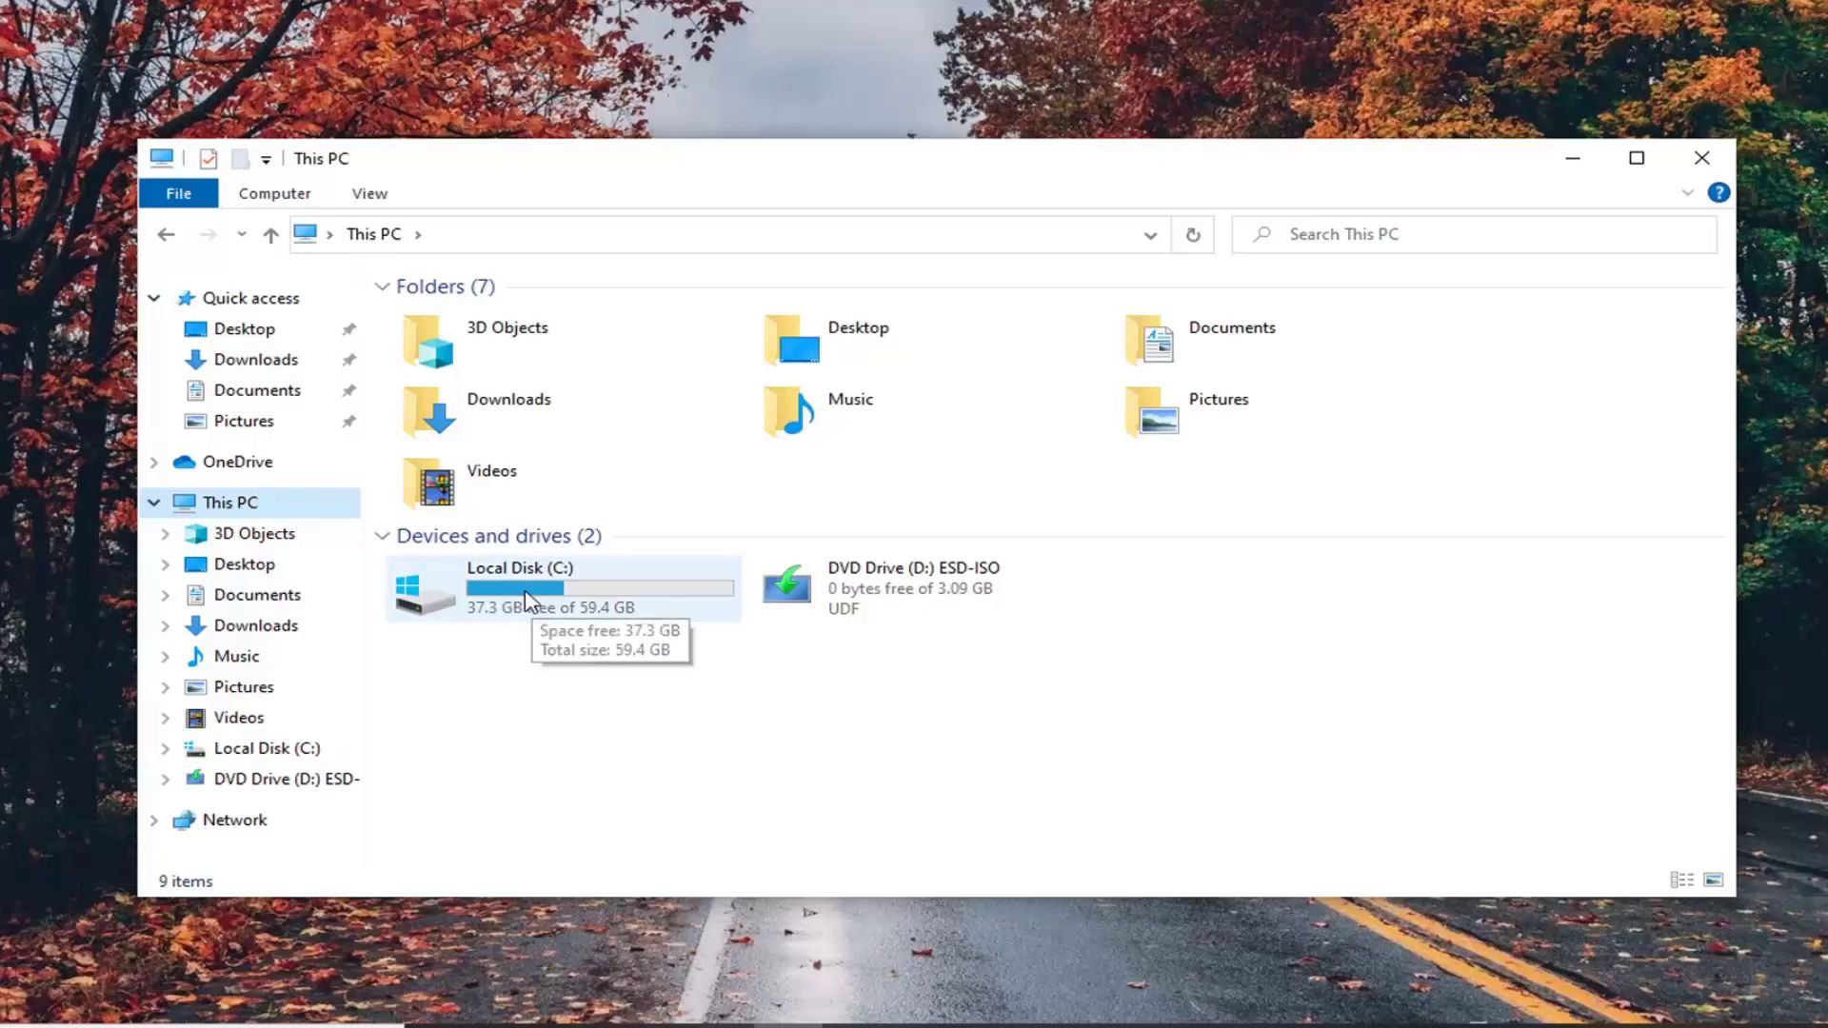
Open the properties of Local Disk (C:) and move the dialog higher on the screen
click(522, 610)
right_click(522, 610)
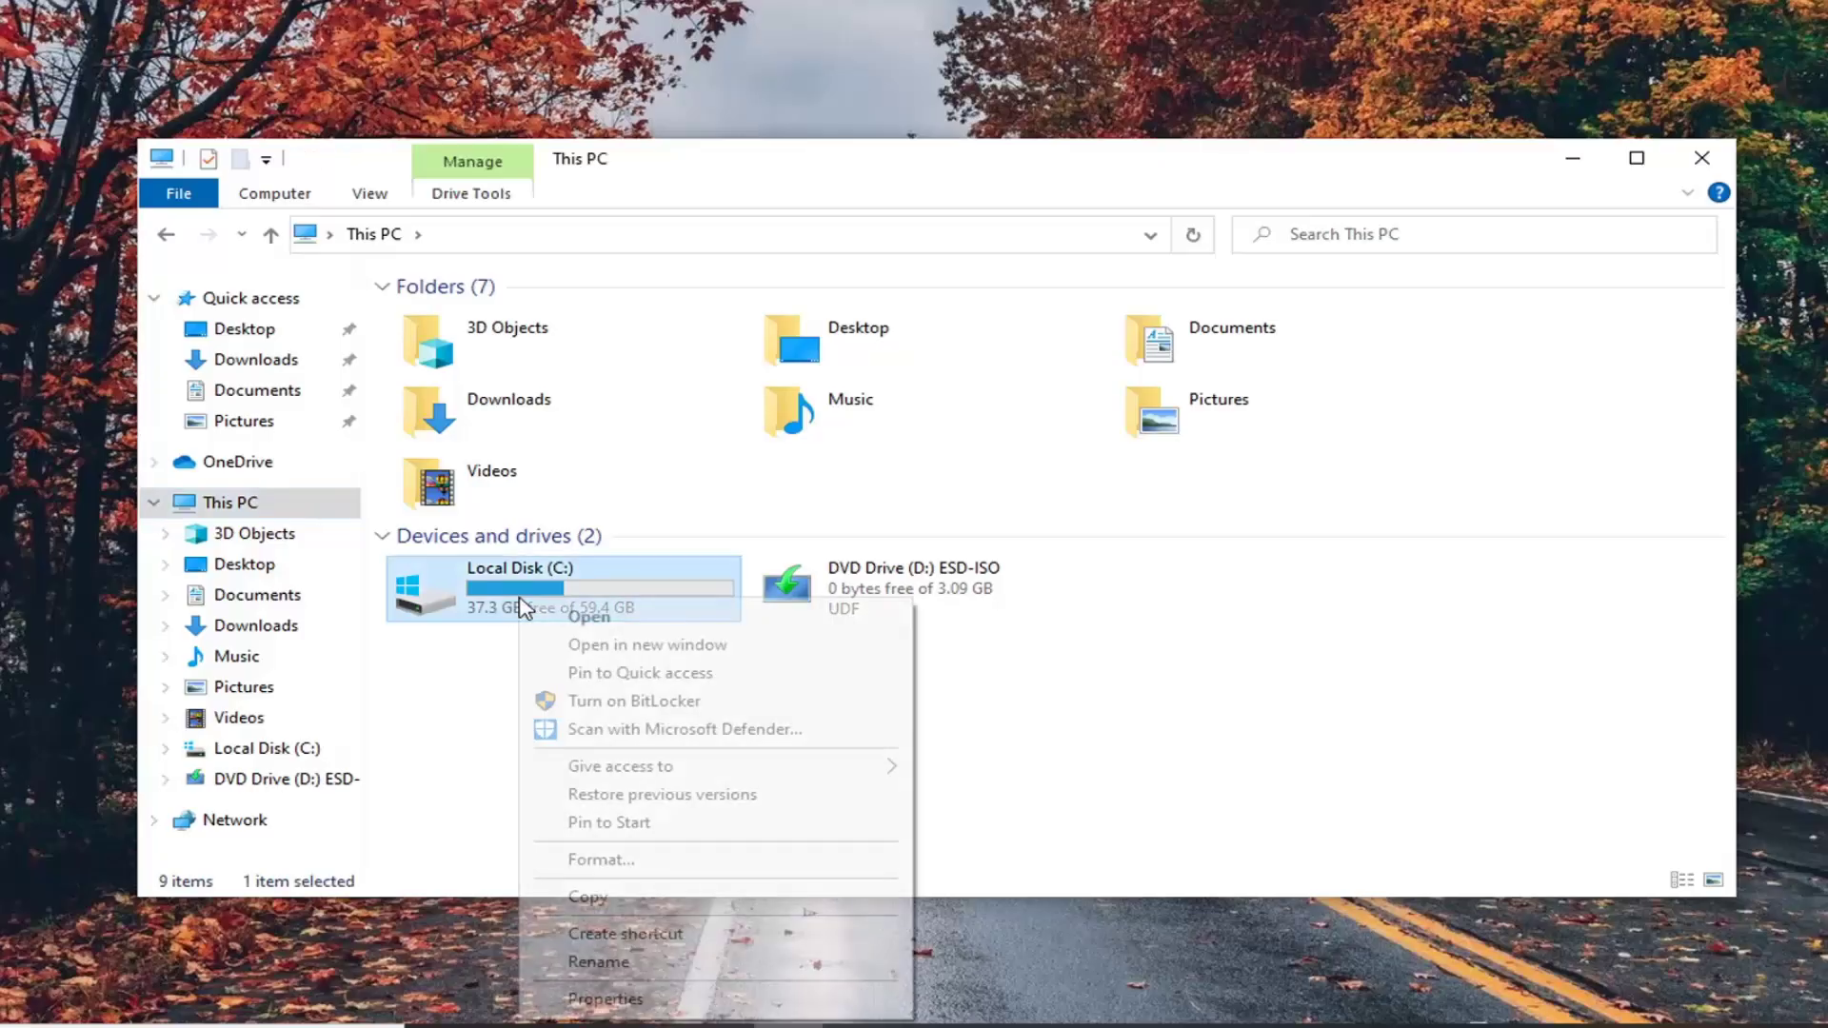
click(449, 625)
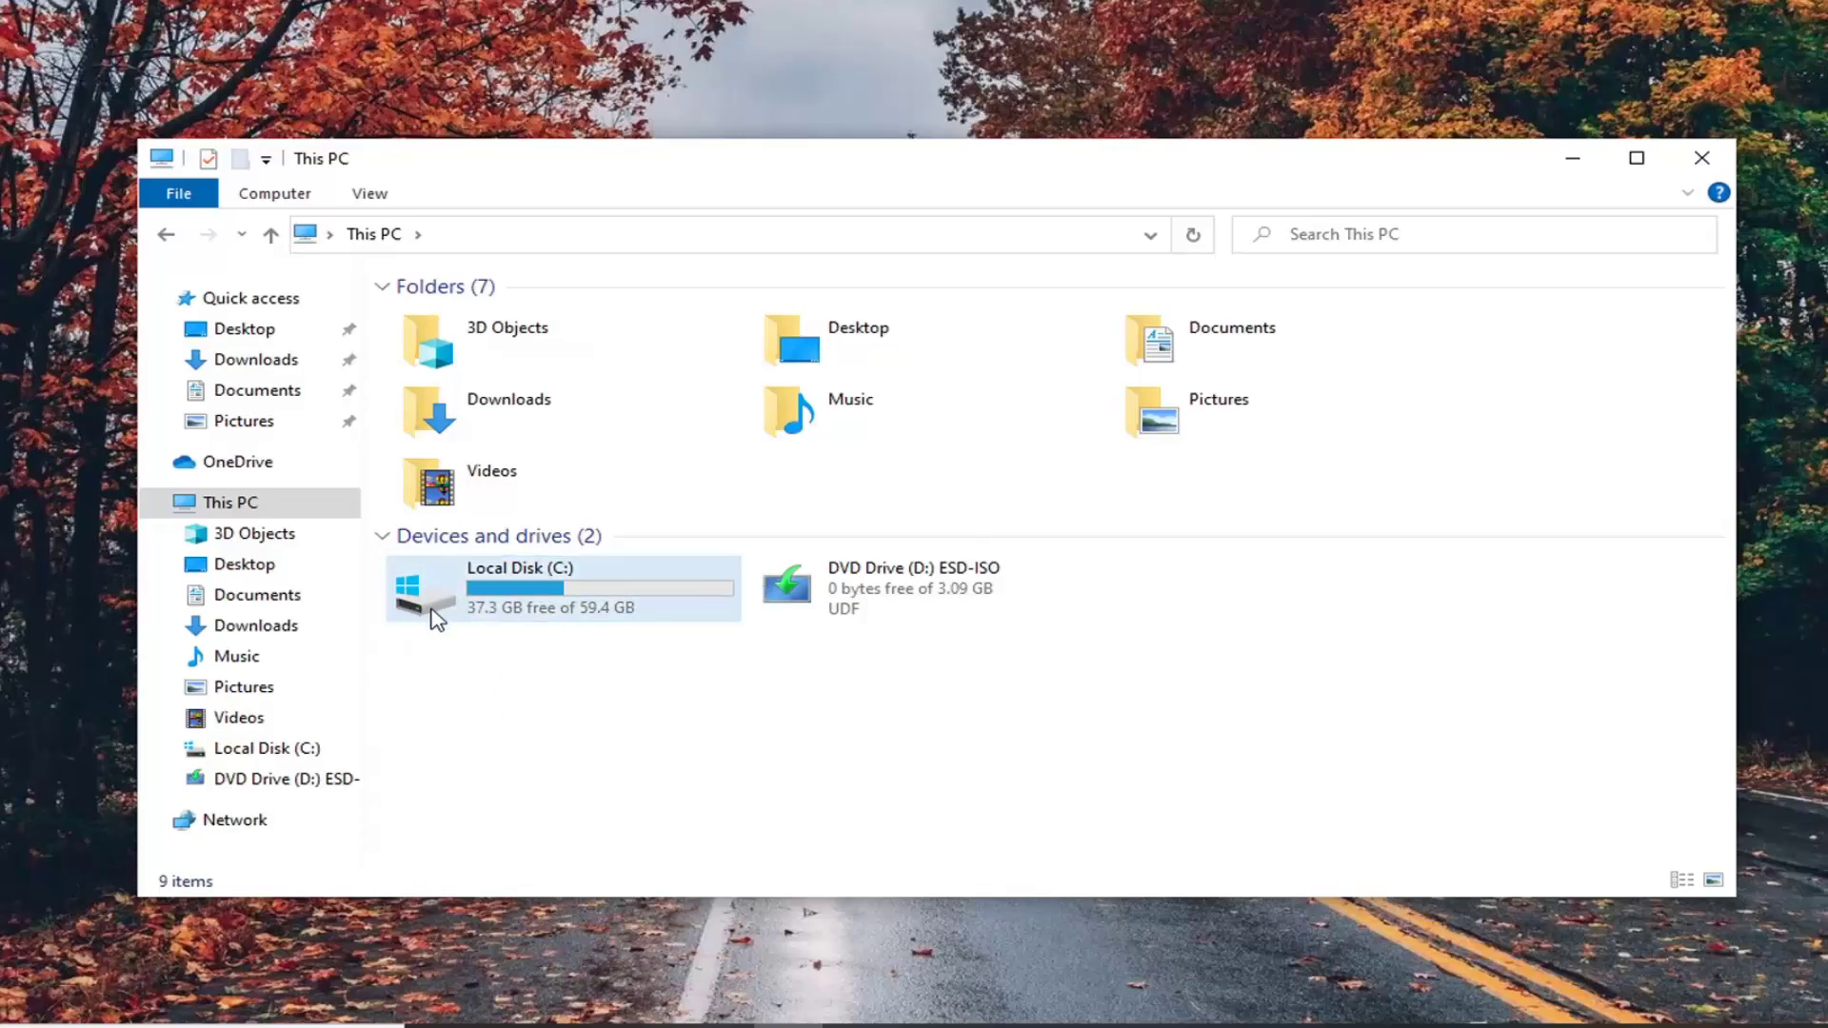
click(564, 584)
right_click(568, 585)
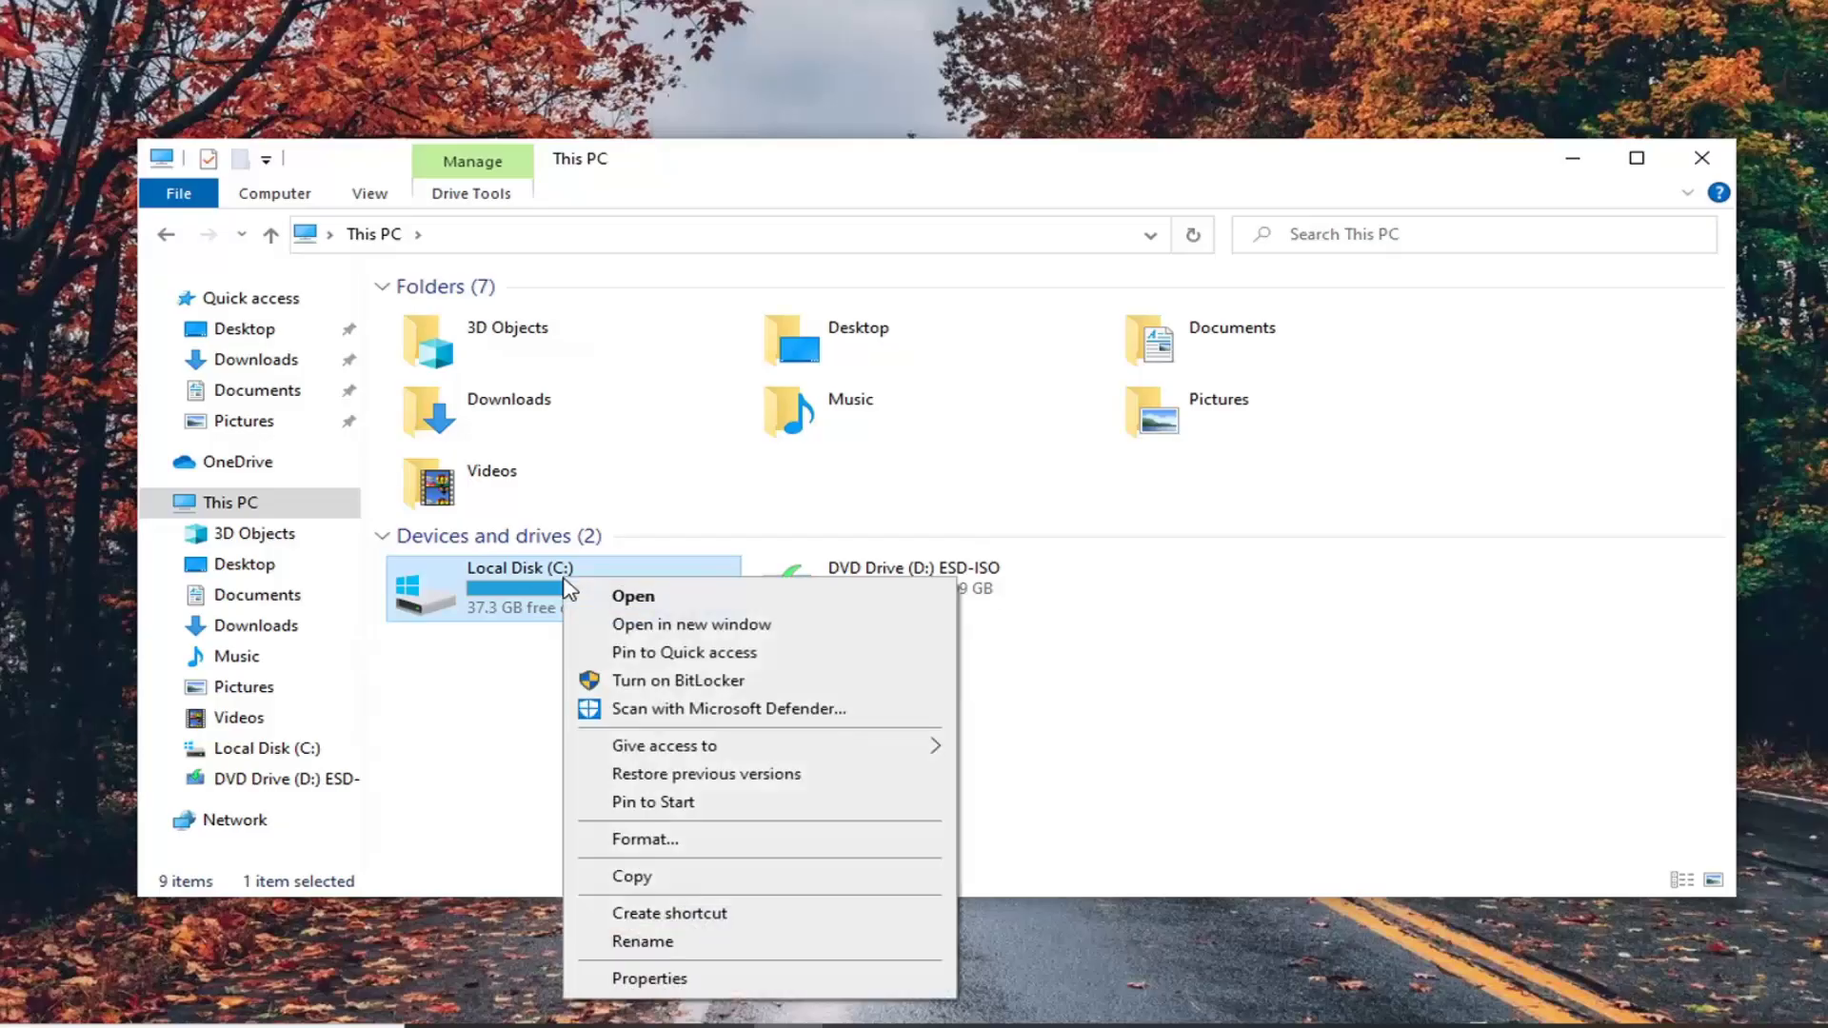
click(645, 978)
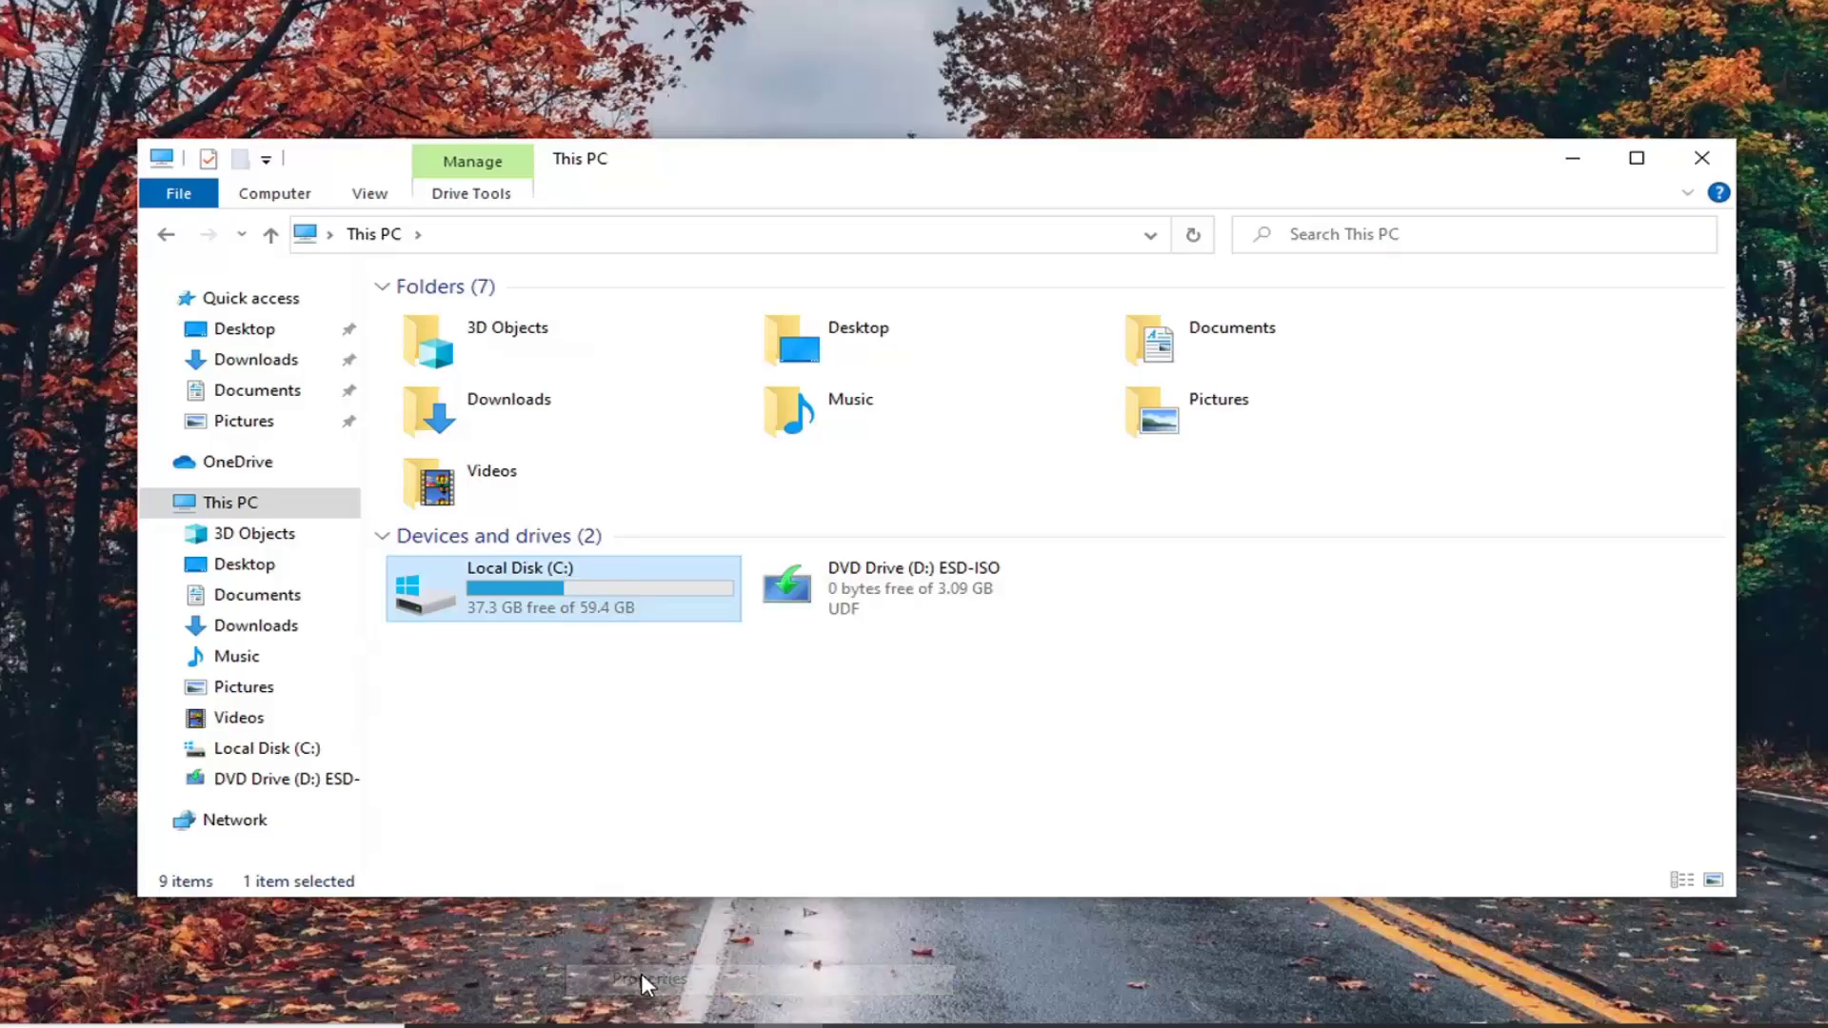
drag(755, 396, 755, 244)
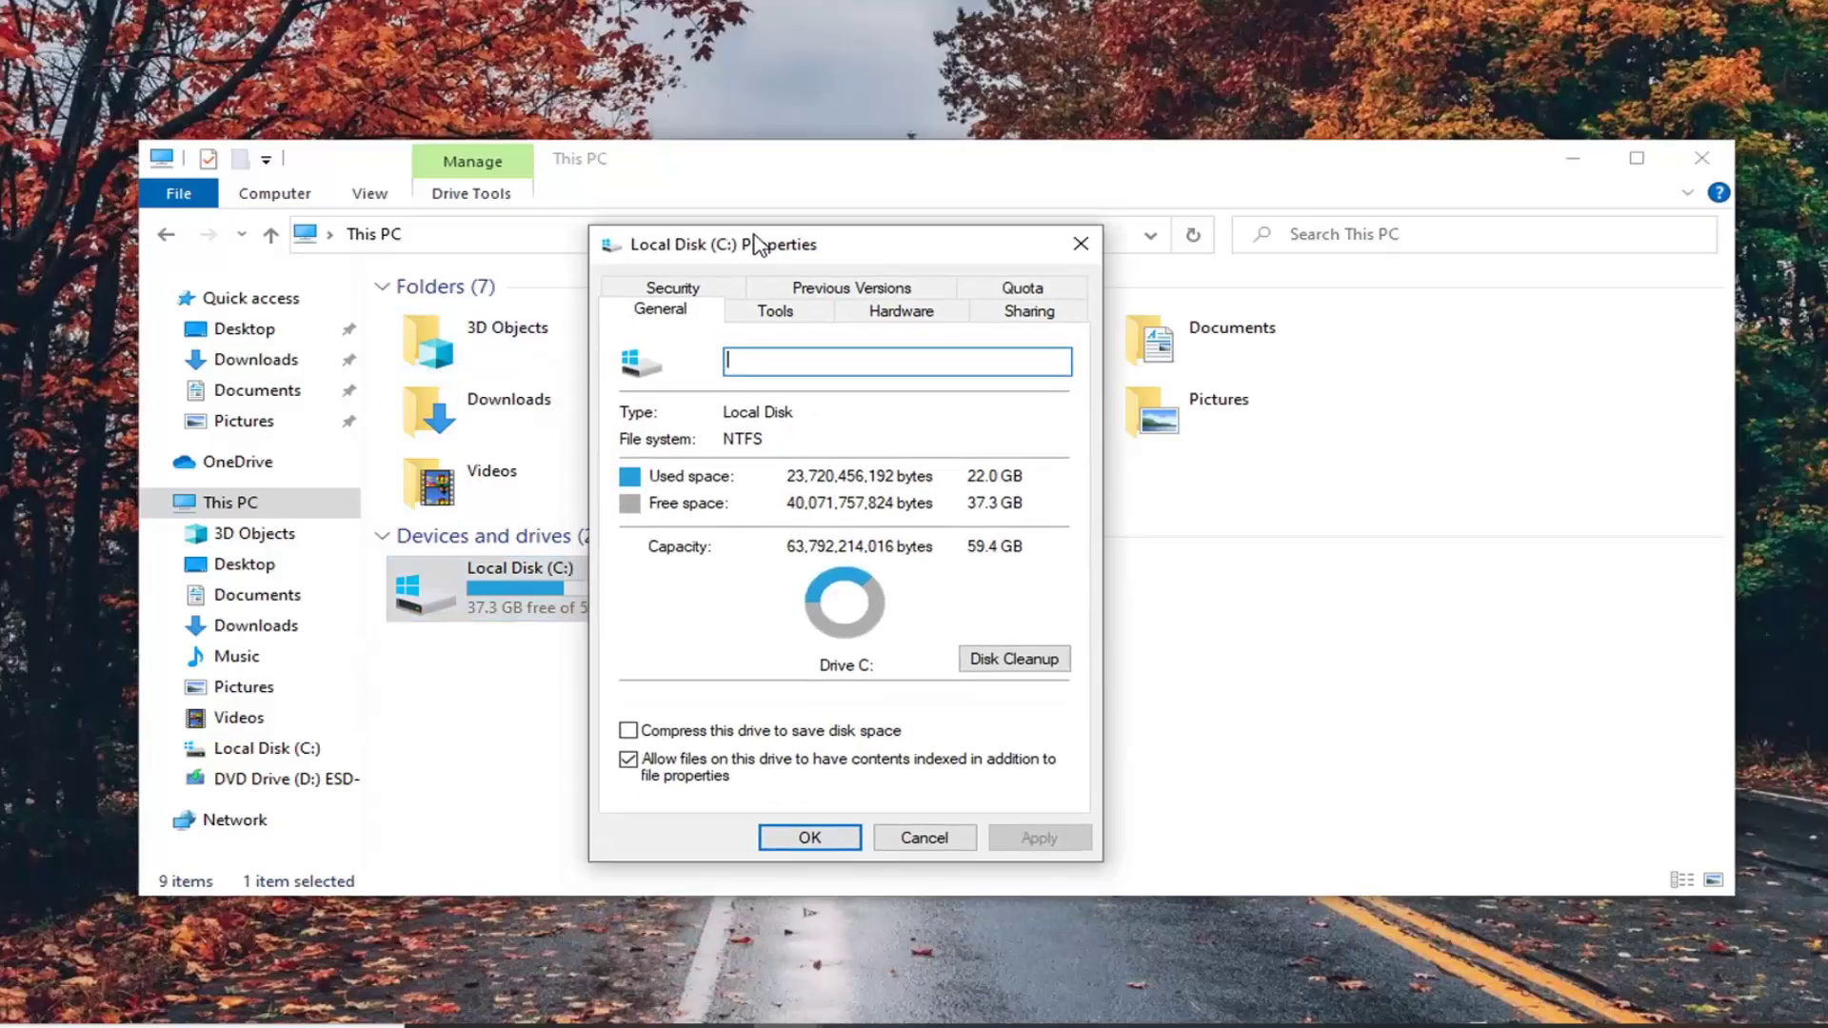
Run an error-checking scan of Local Disk (C:) from its drive properties
click(766, 307)
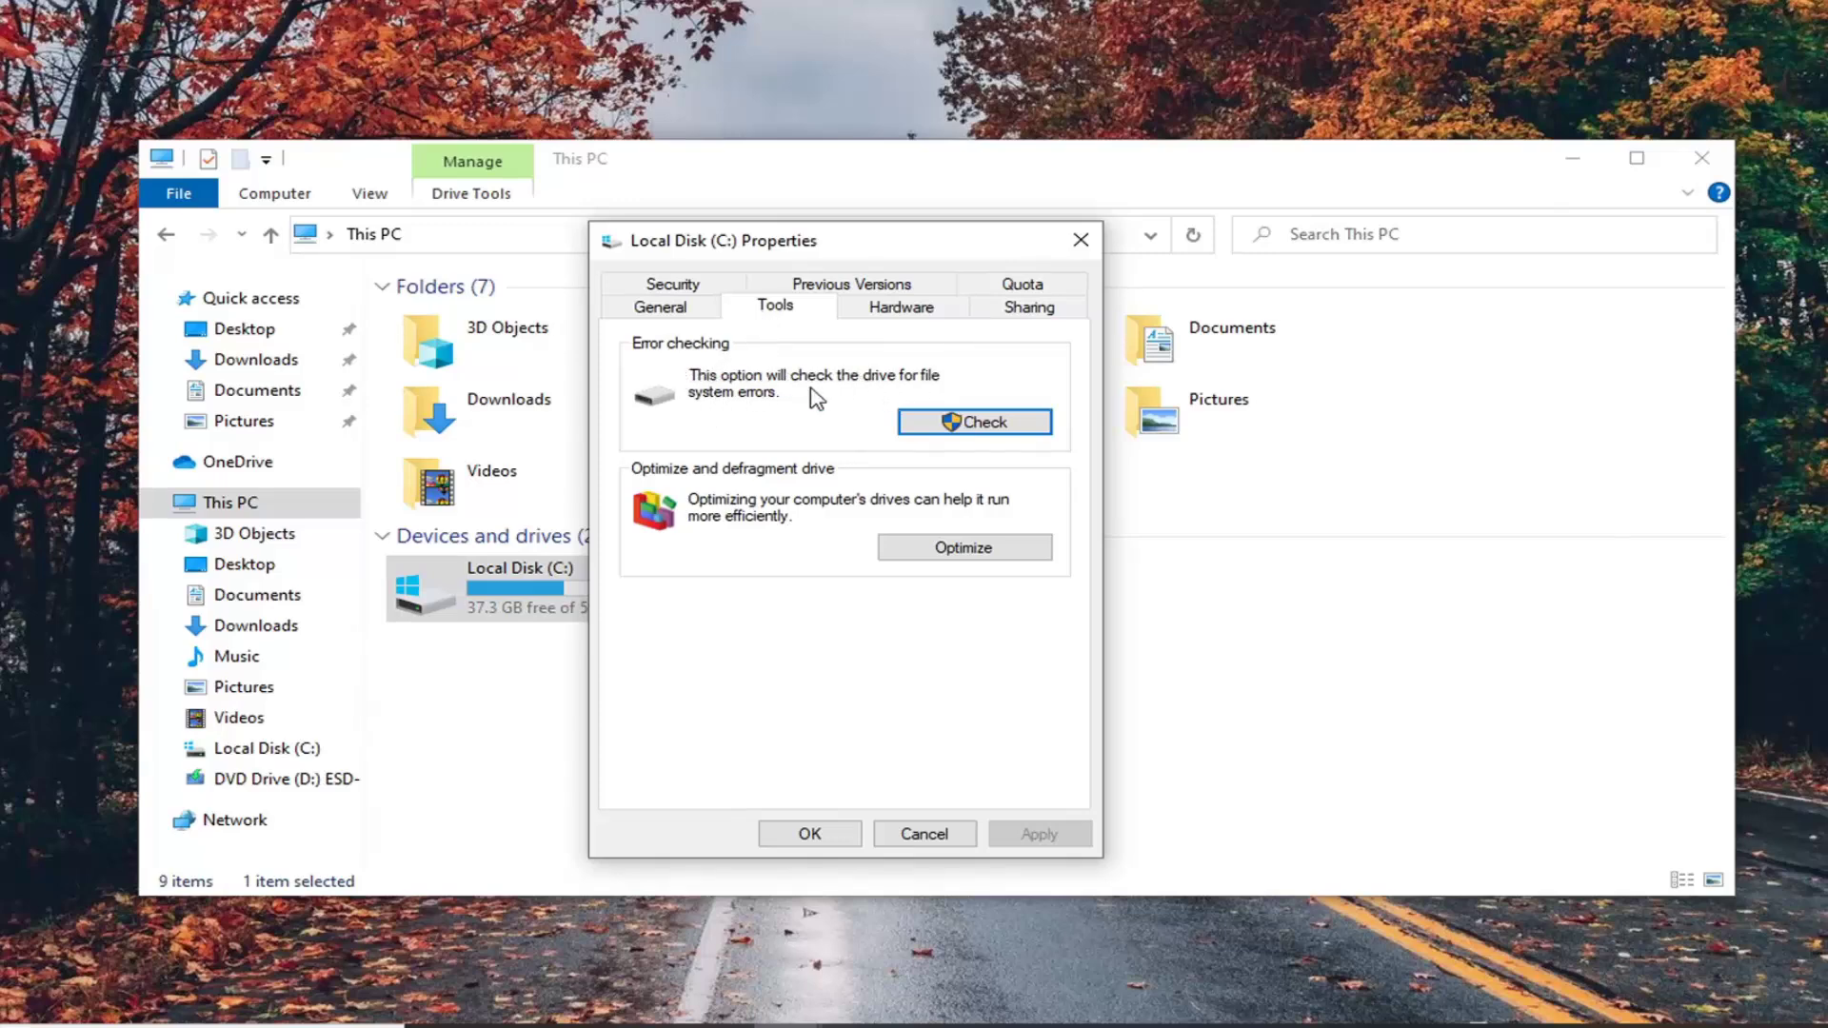
click(973, 422)
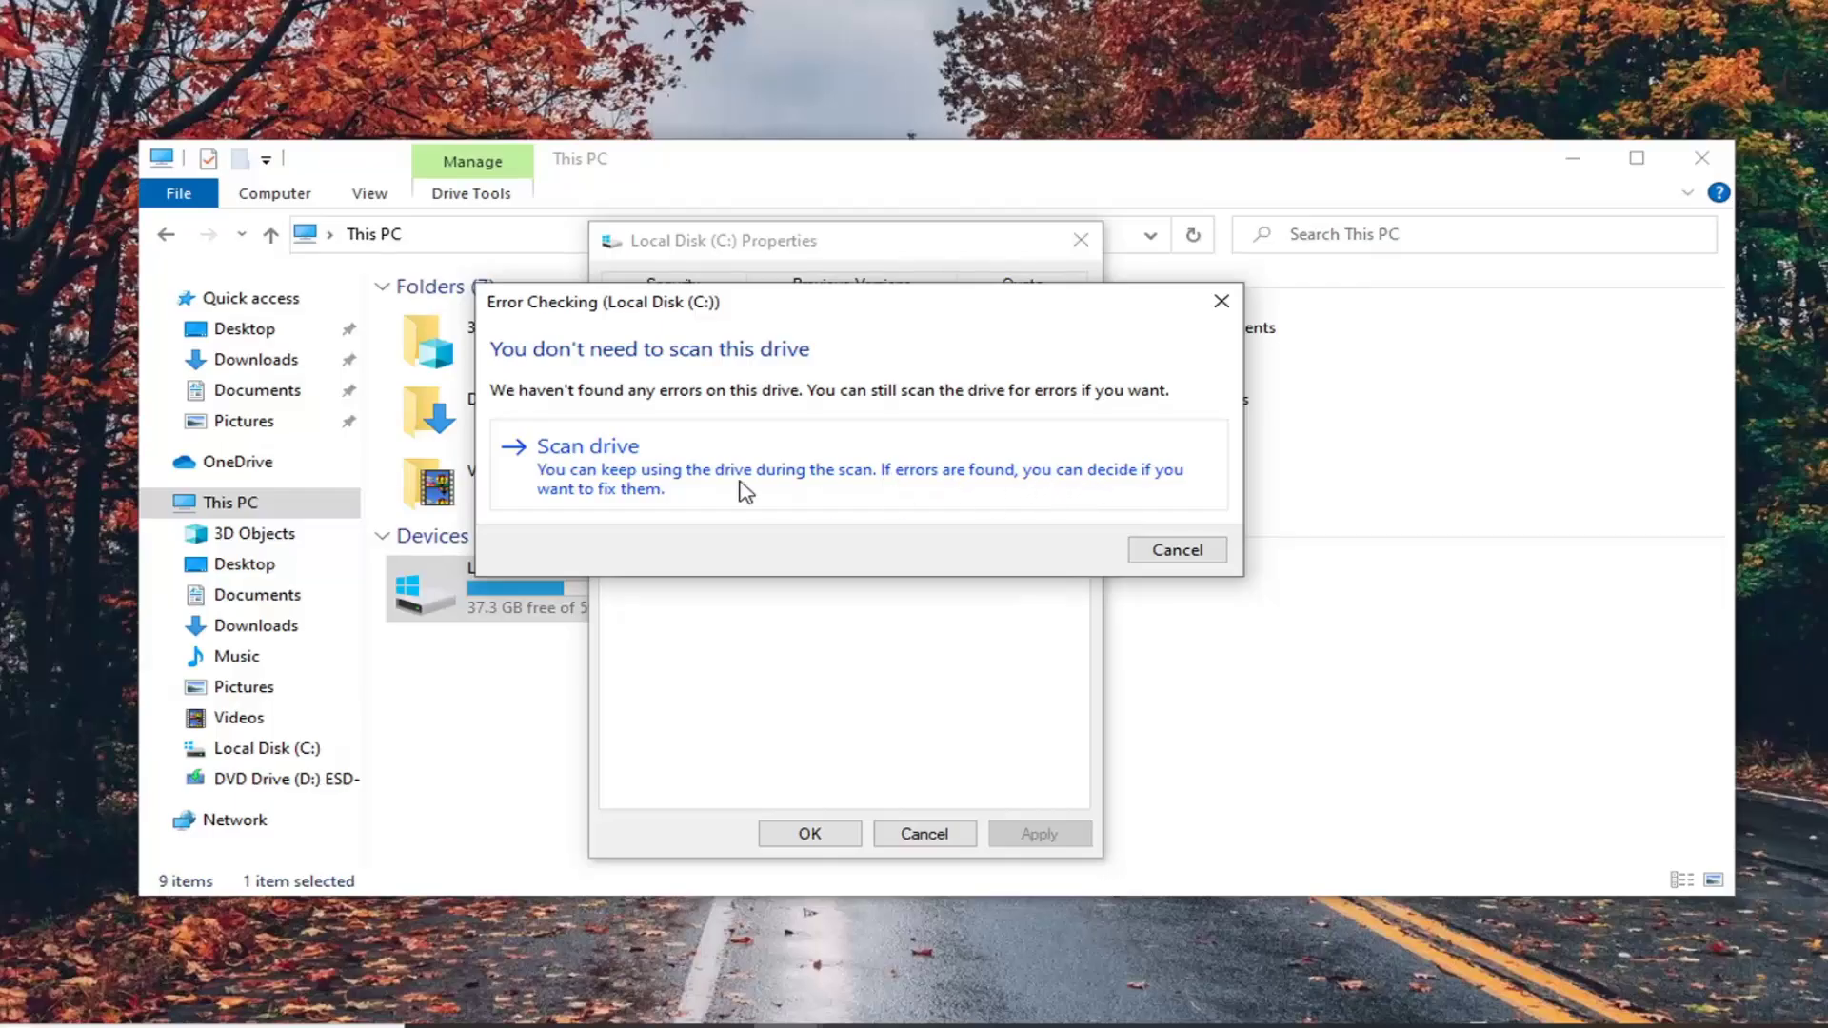
click(700, 476)
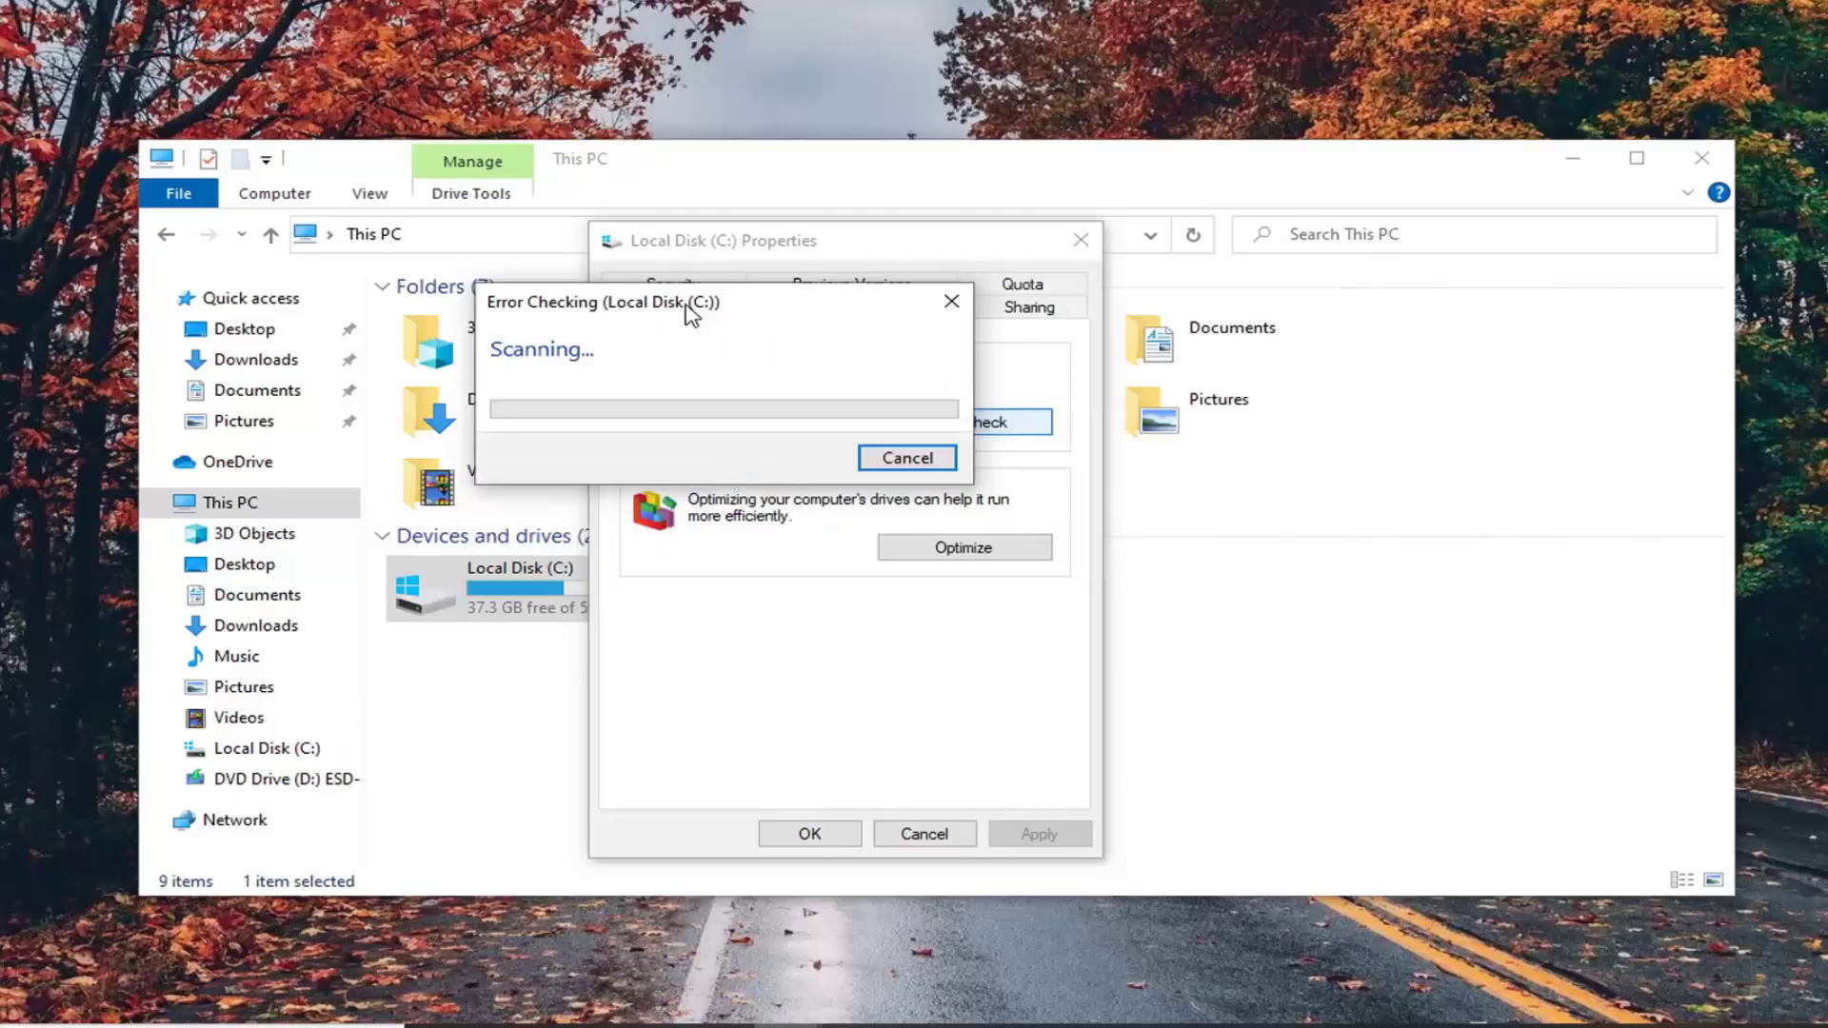
drag(682, 317, 791, 356)
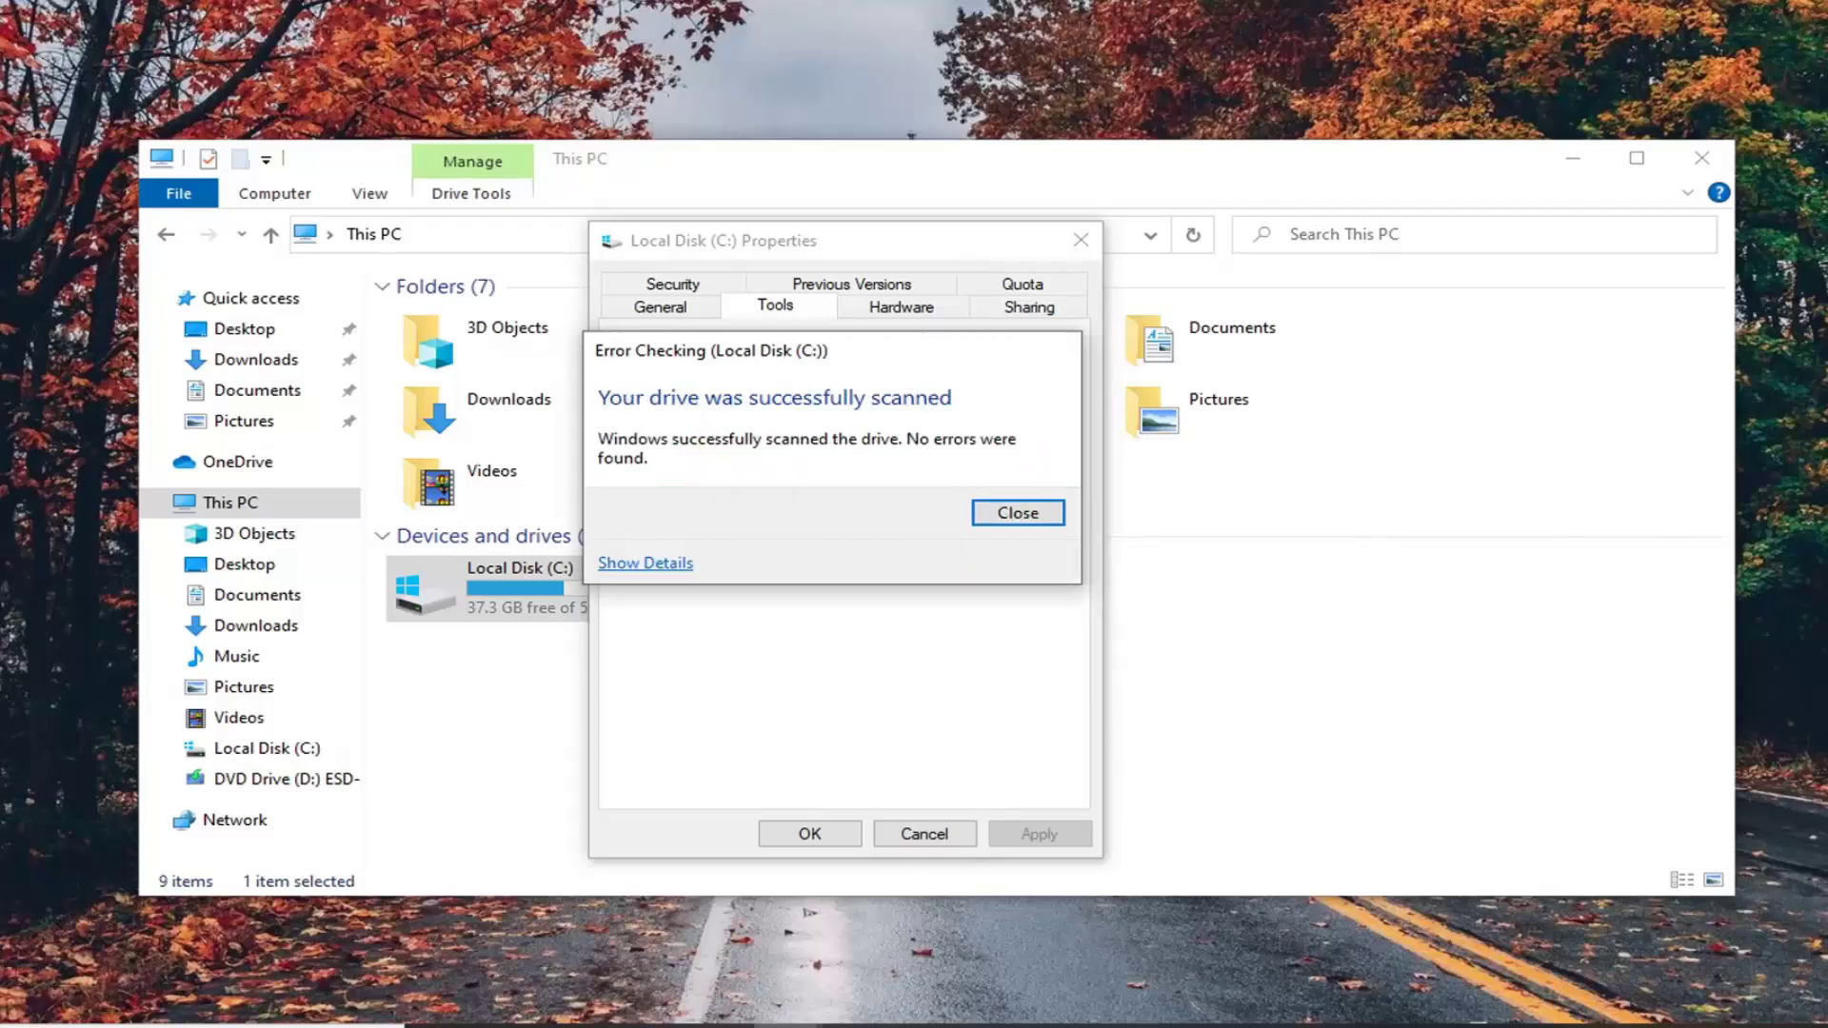
Dismiss the scan report, confirm the drive properties and close File Explorer
click(1010, 515)
click(816, 833)
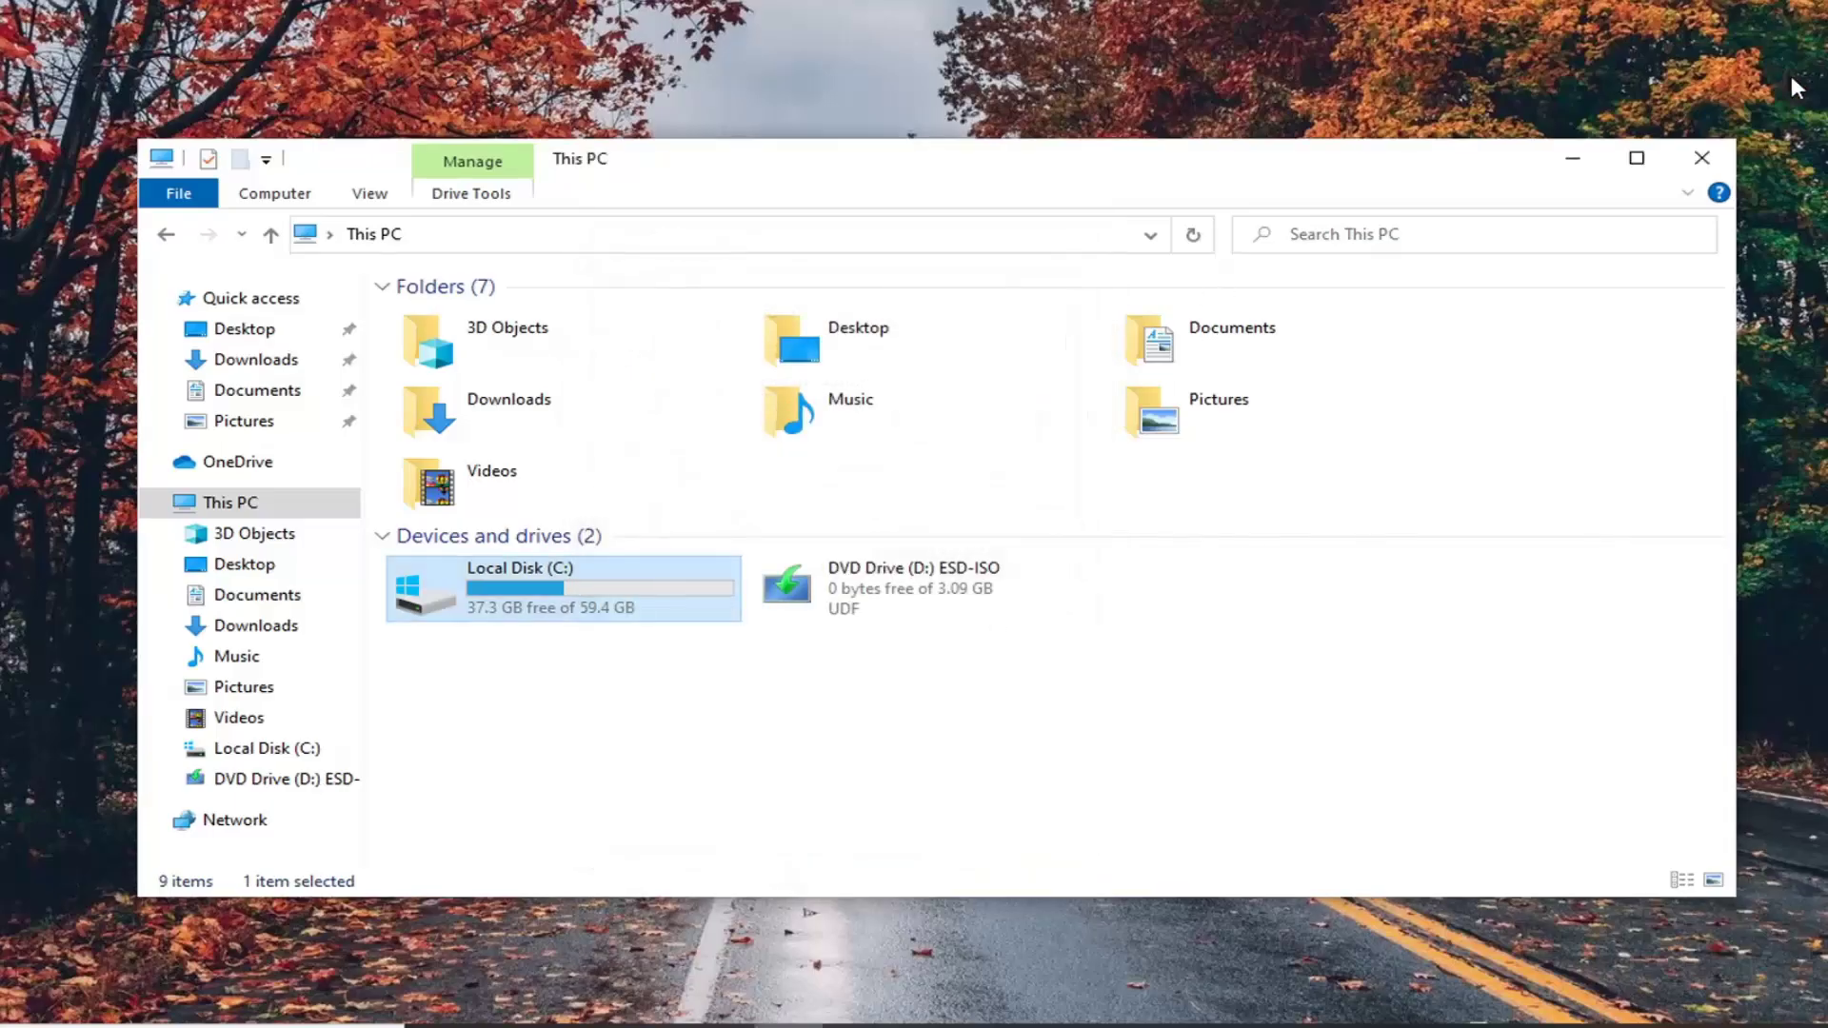
click(1701, 159)
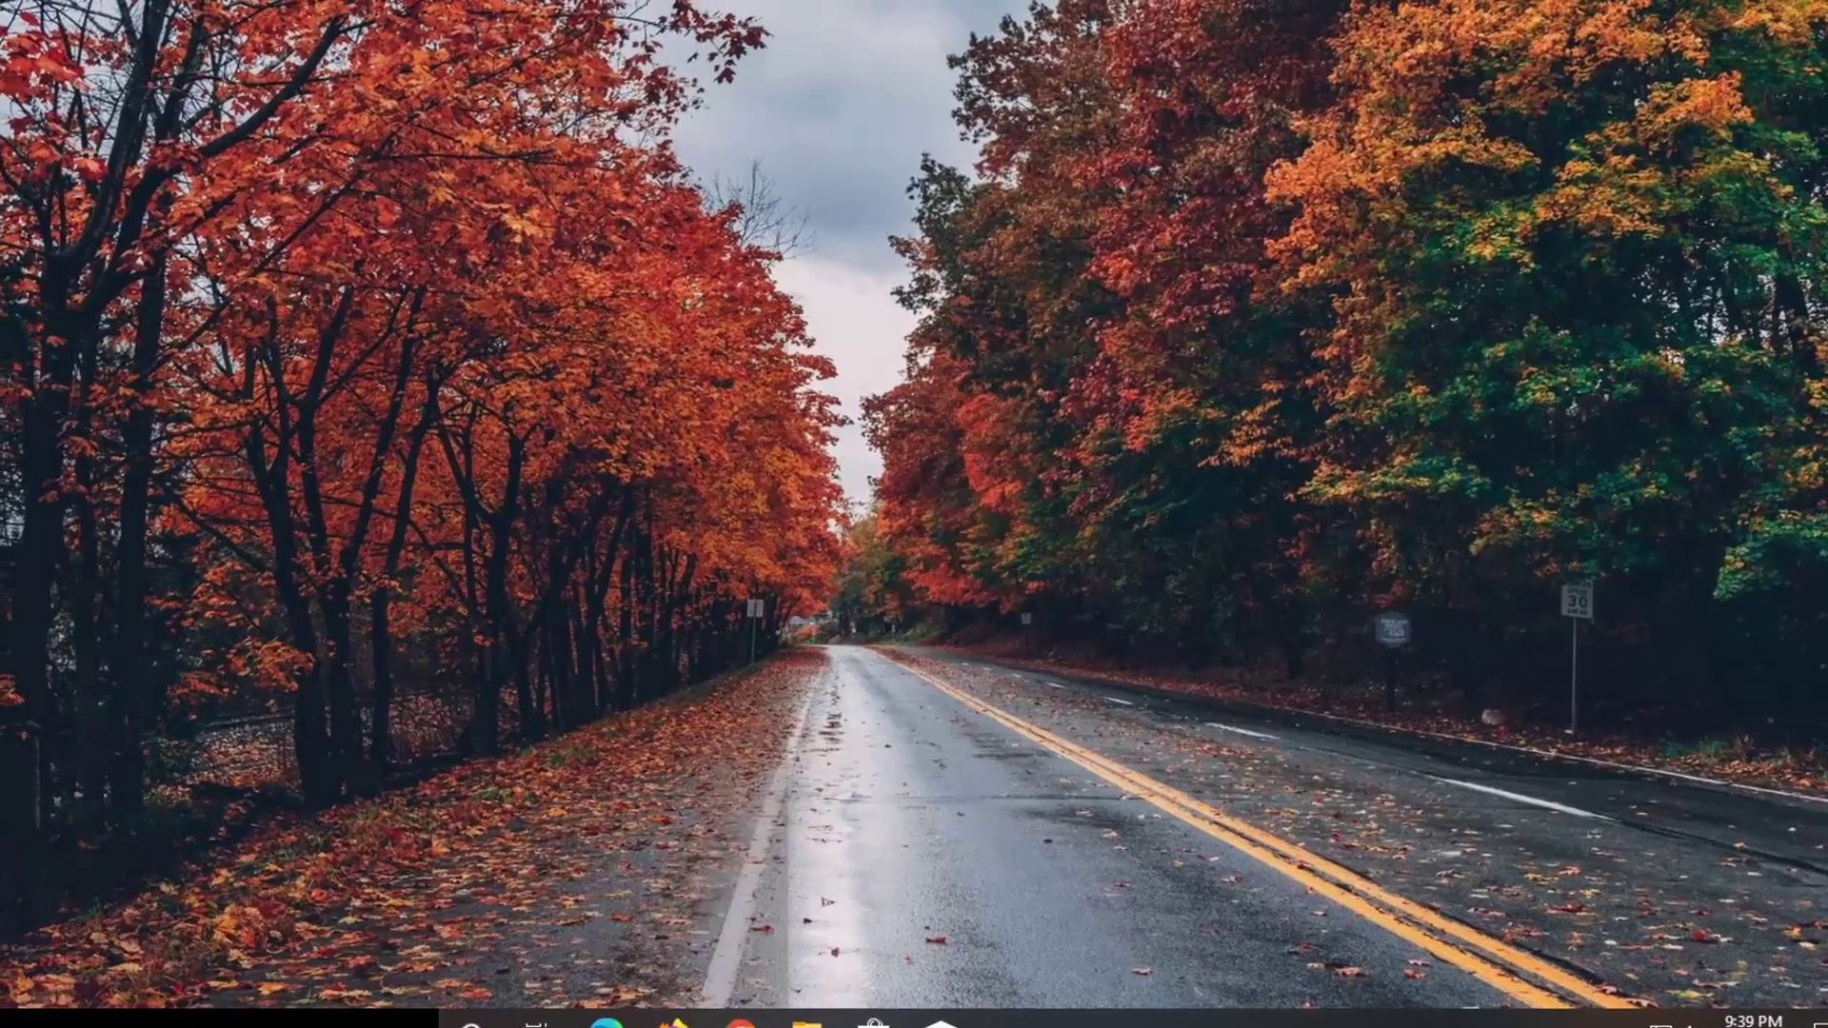
Search for cmd and launch Command Prompt as administrator, allowing it to make changes to the device
key(super)
text(cmd)
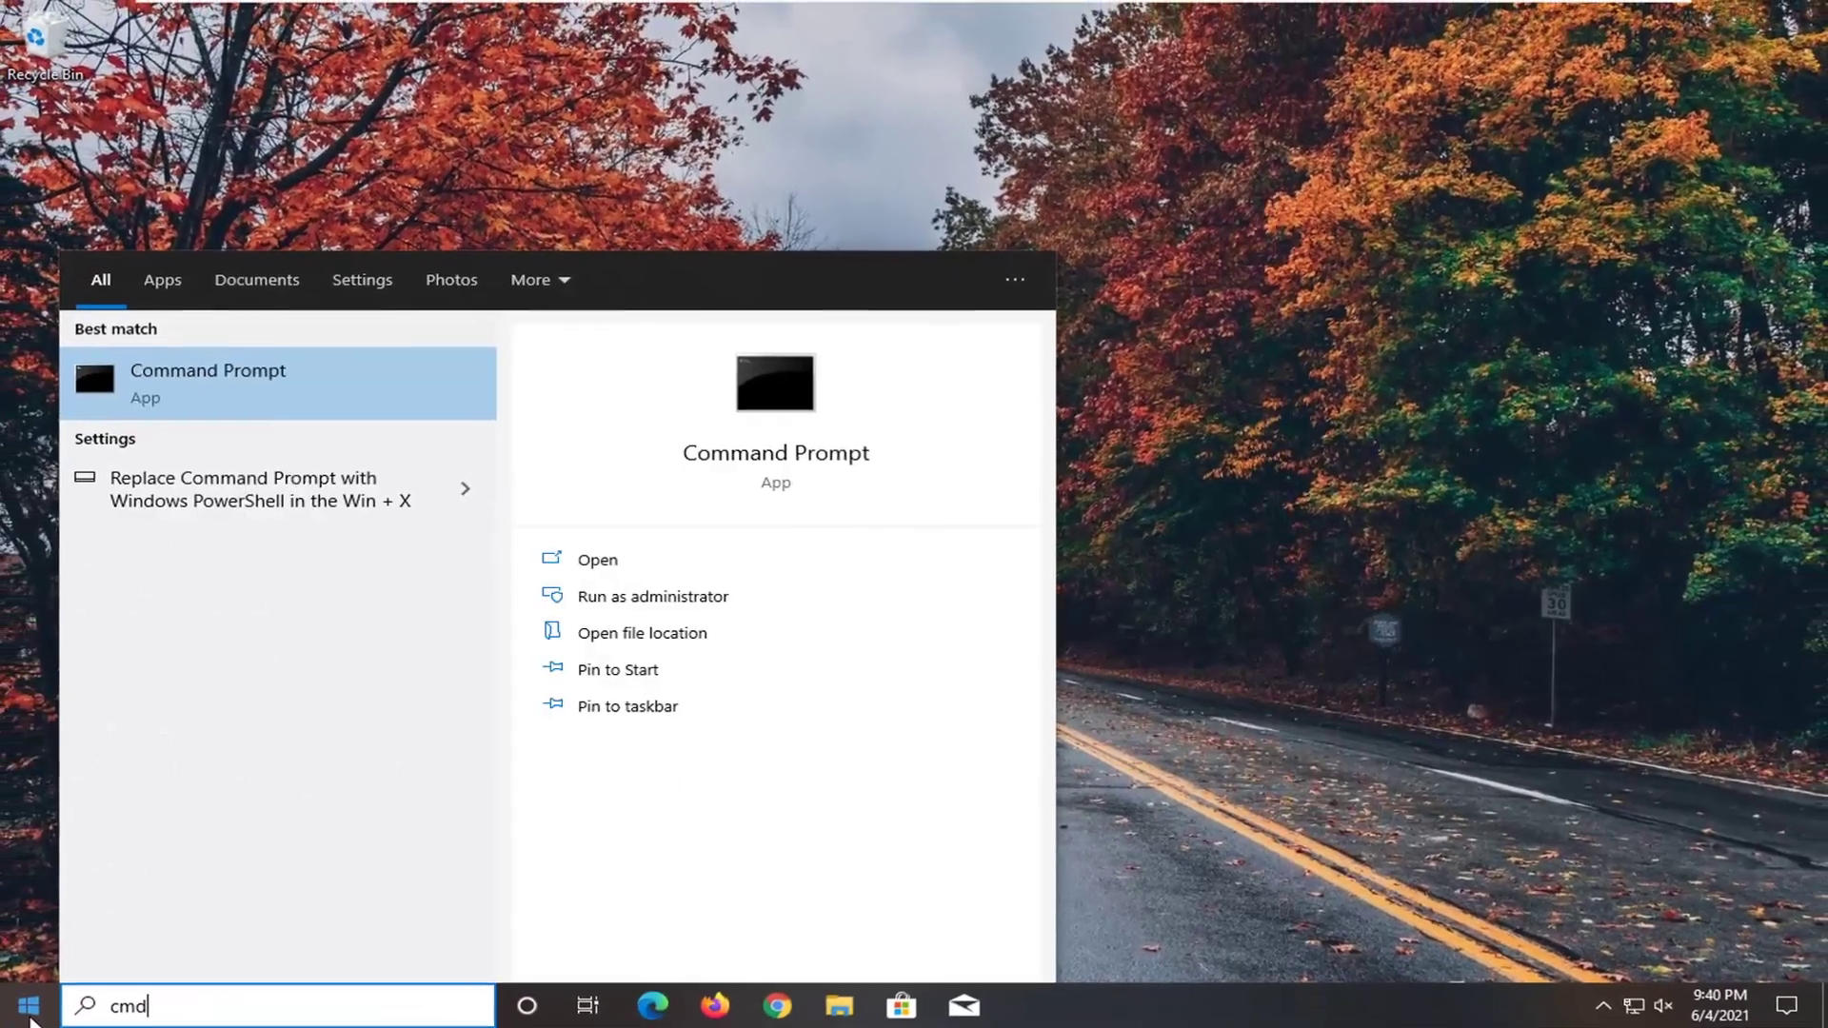
right_click(192, 383)
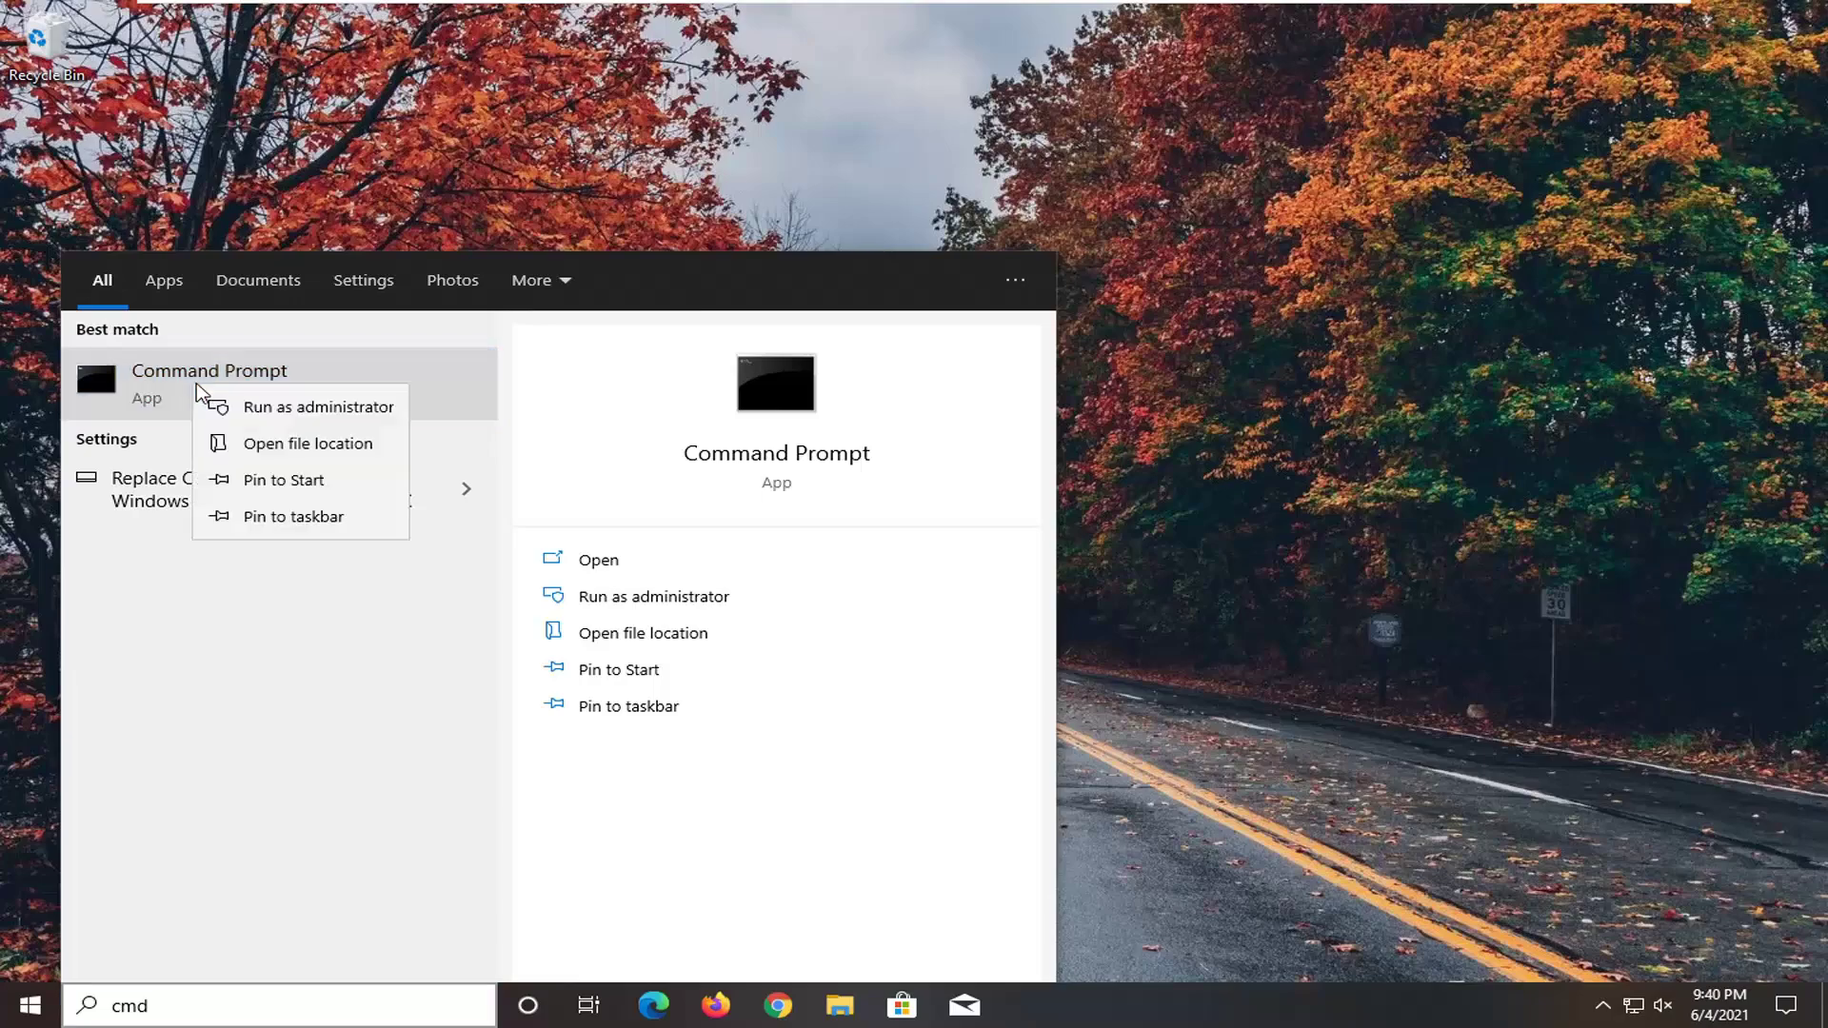
click(347, 416)
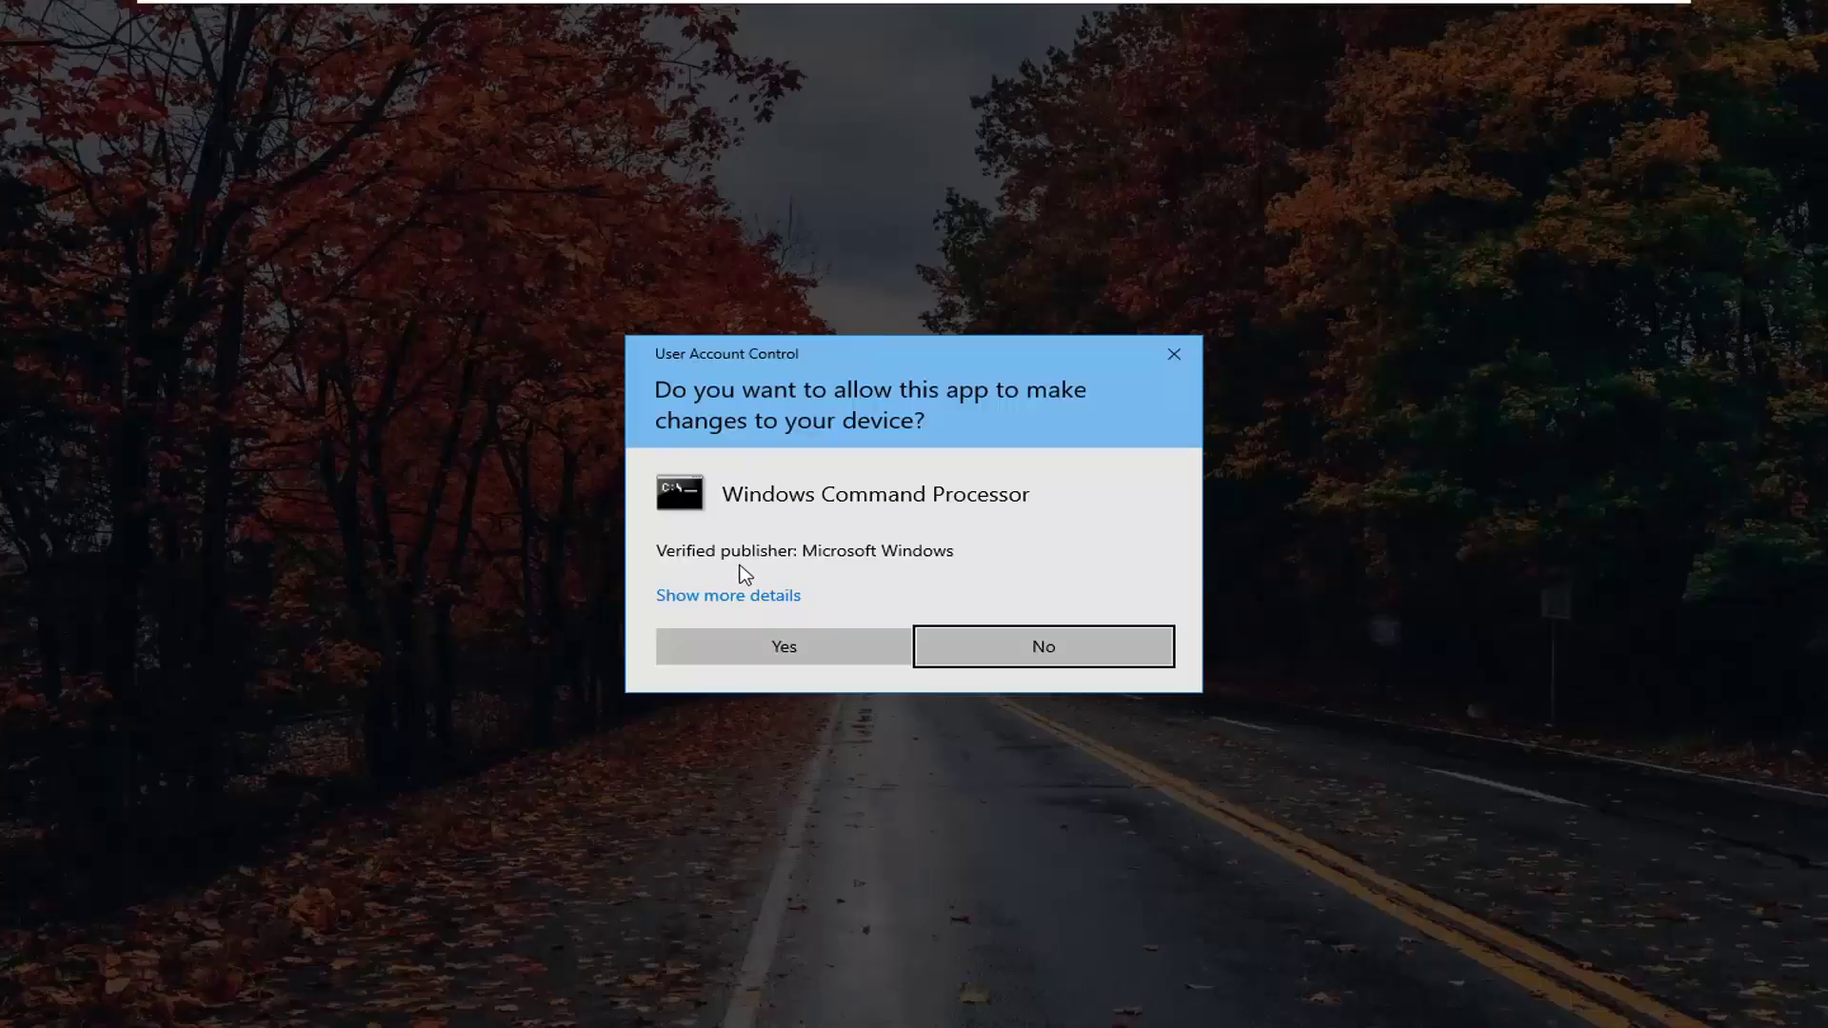
click(816, 653)
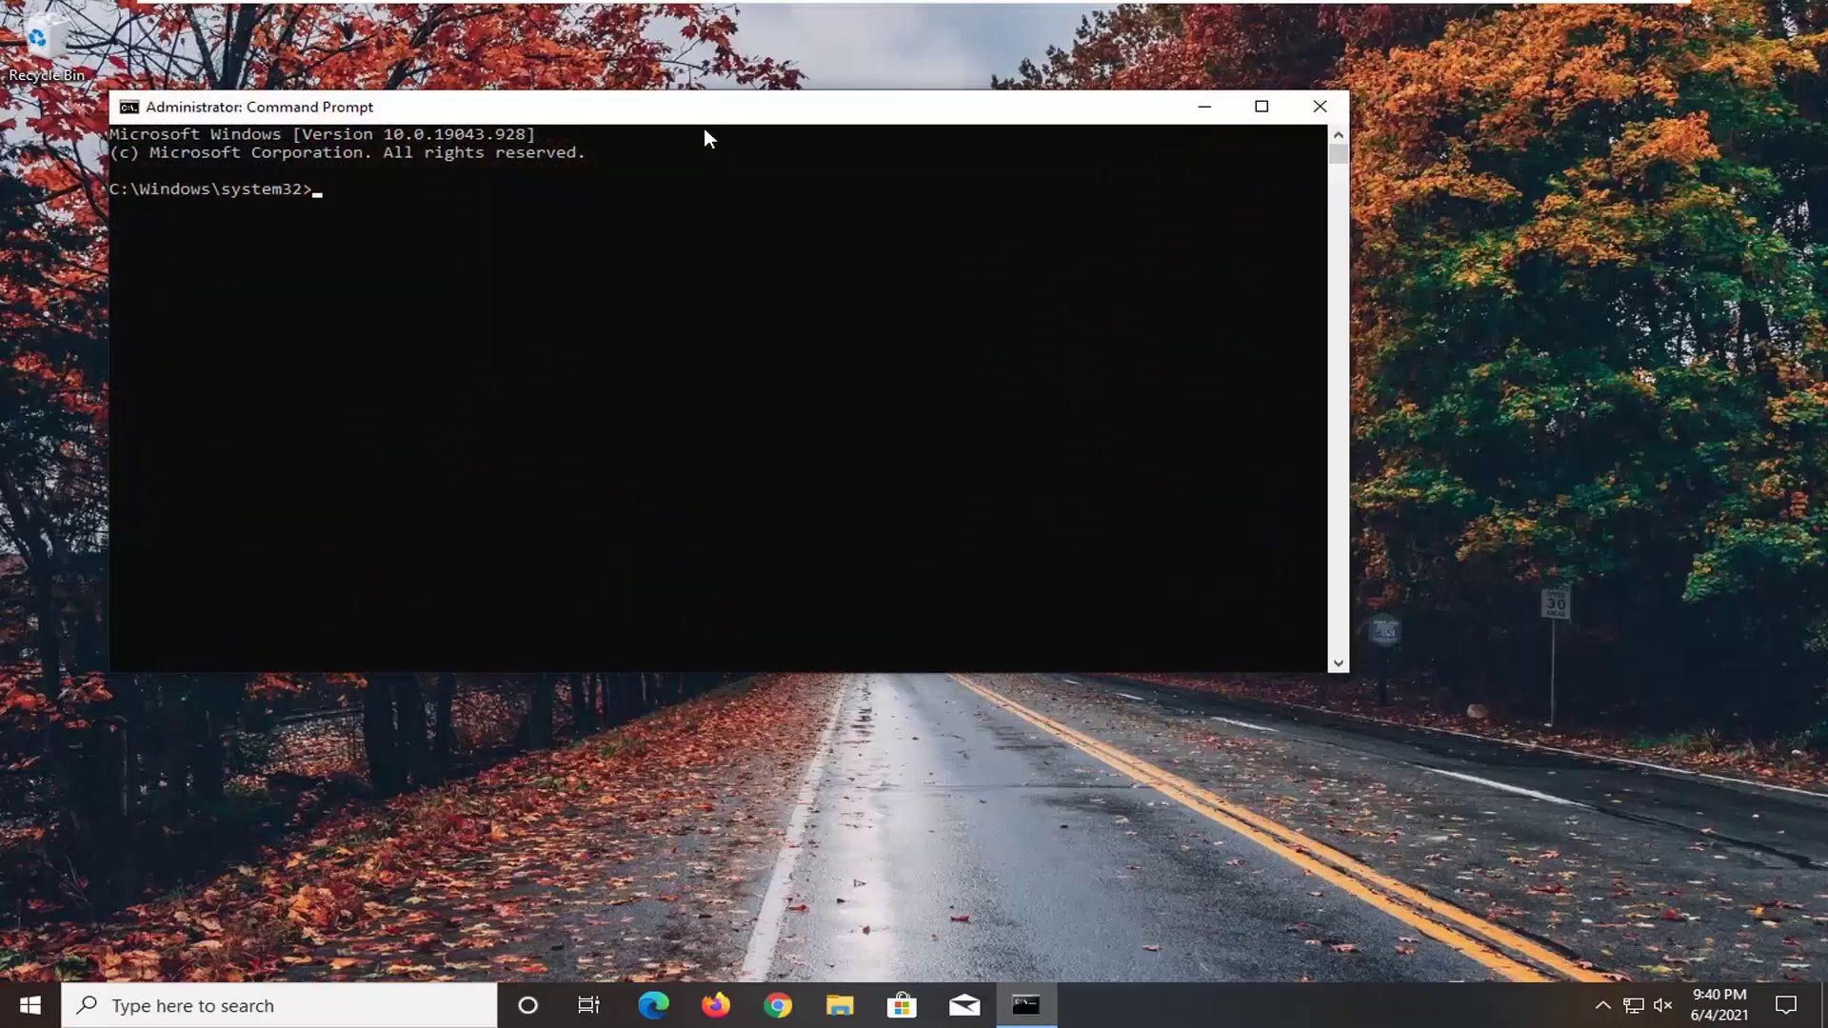
Run the system file check with sfc /scannow in the administrator Command Prompt
drag(702, 134, 837, 167)
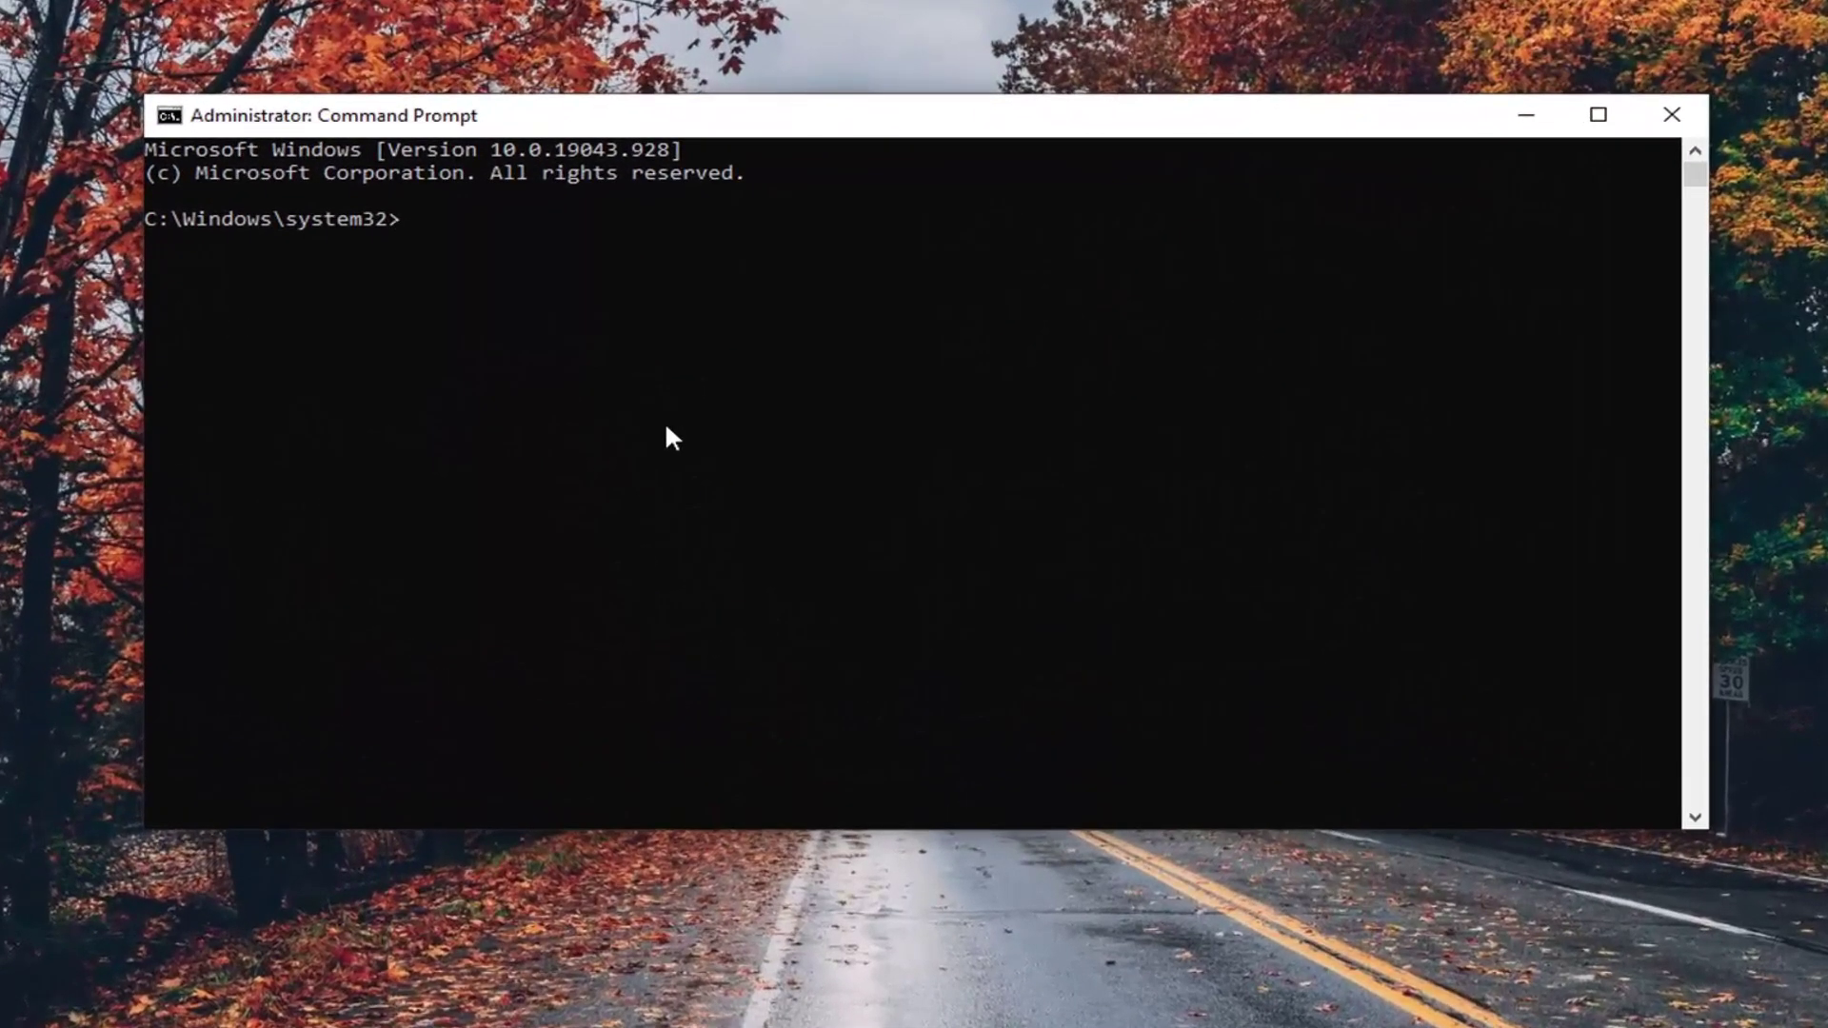
text(sfc /scannow)
key(Return)
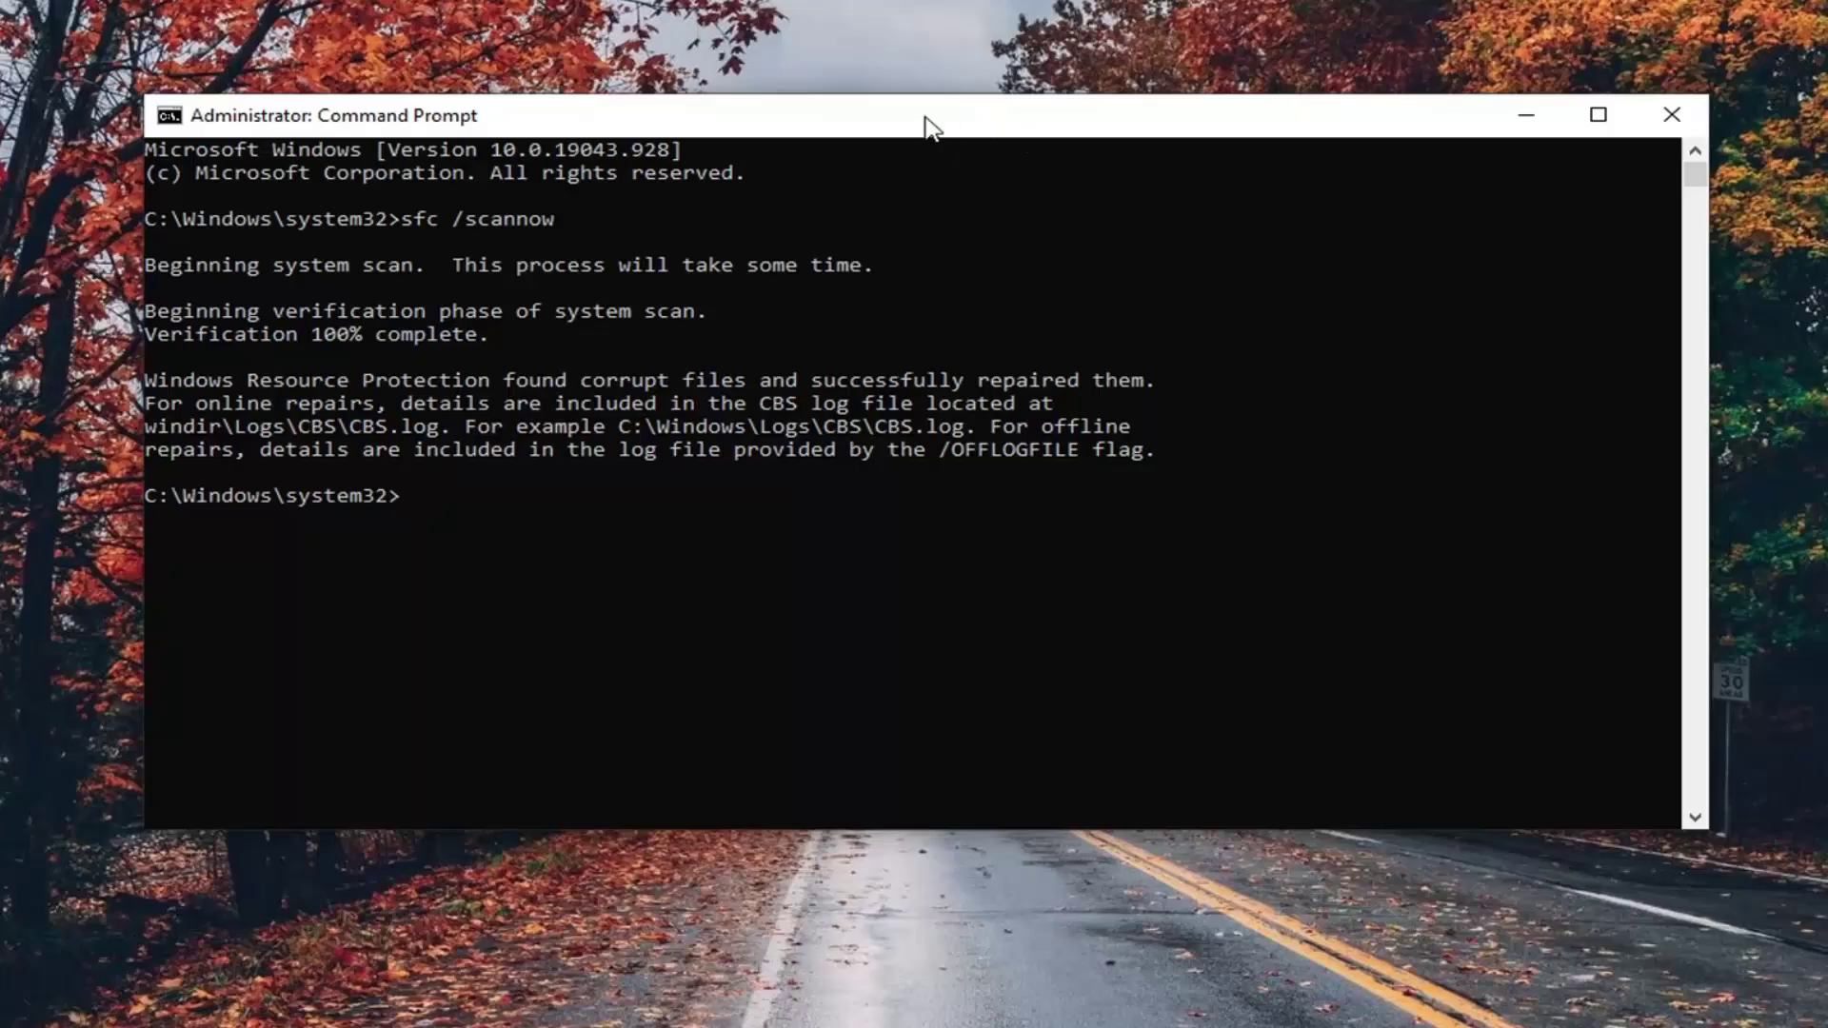
Paste the copied command into the administrator Command Prompt and run it
right_click(1067, 112)
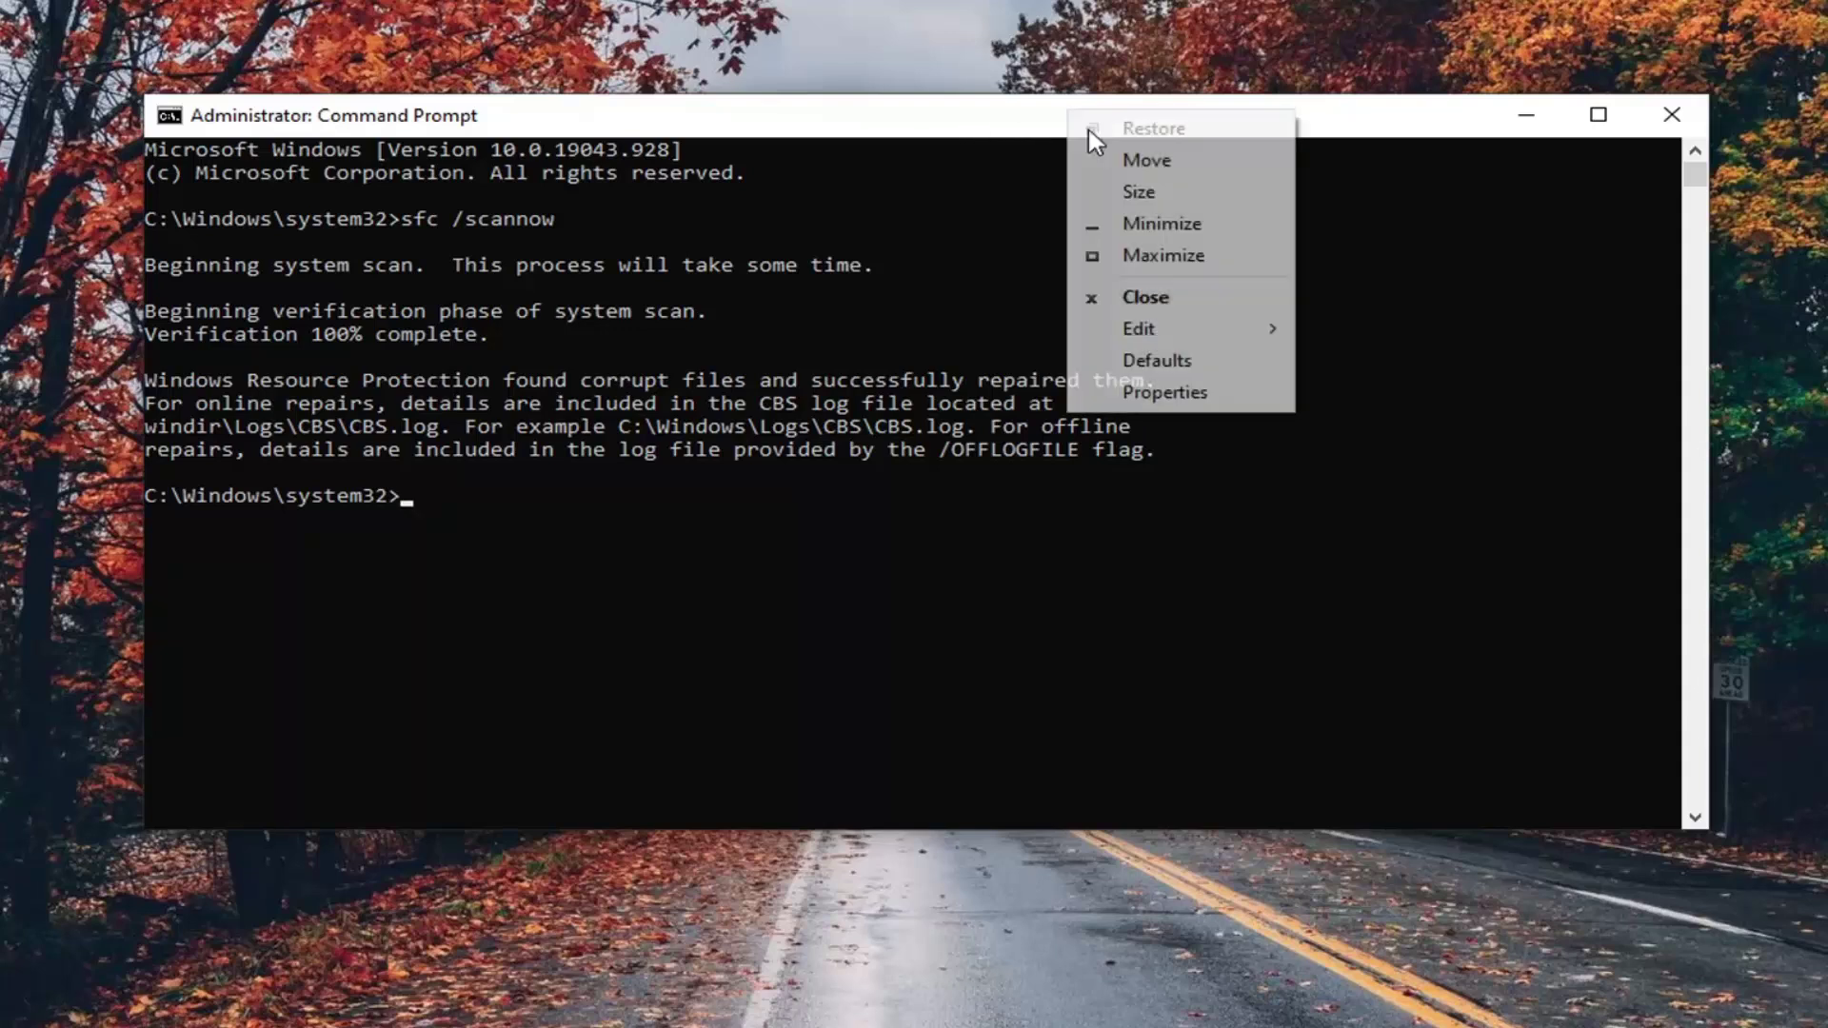
mouse_move(1147, 328)
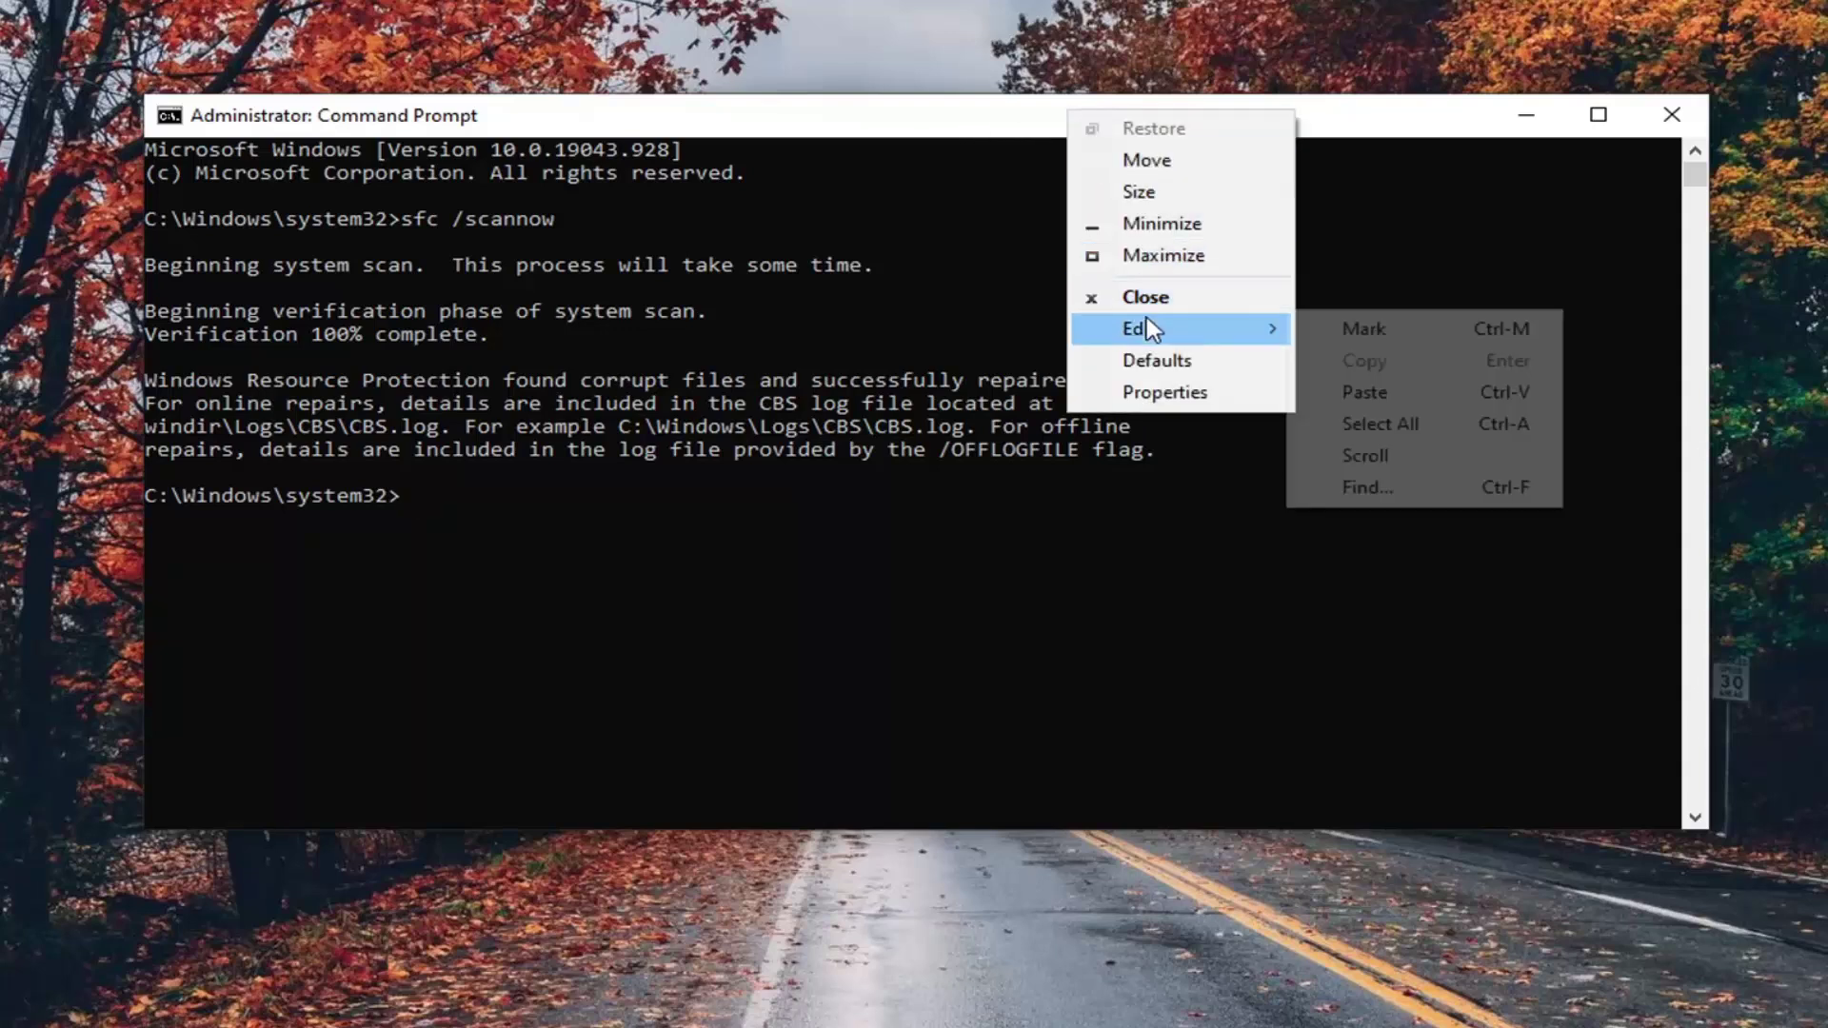
click(1416, 393)
key(Return)
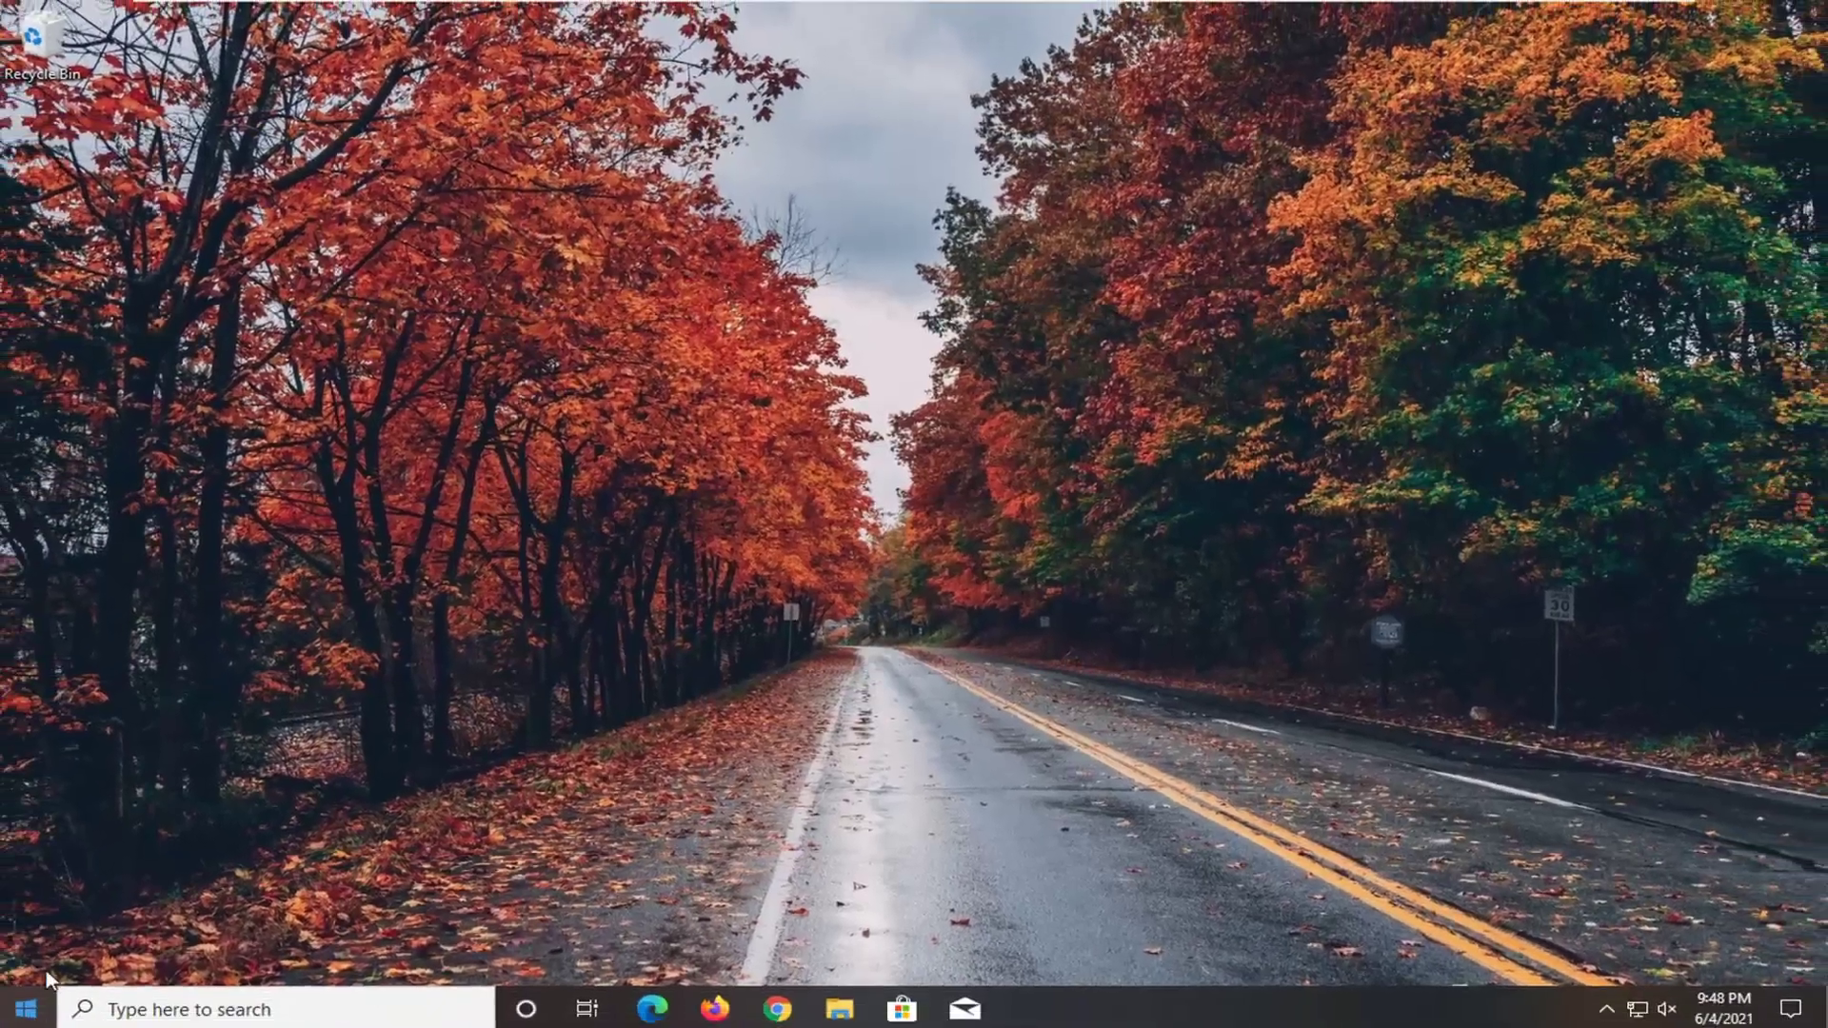
Restart the computer from the desktop
right_click(22, 1005)
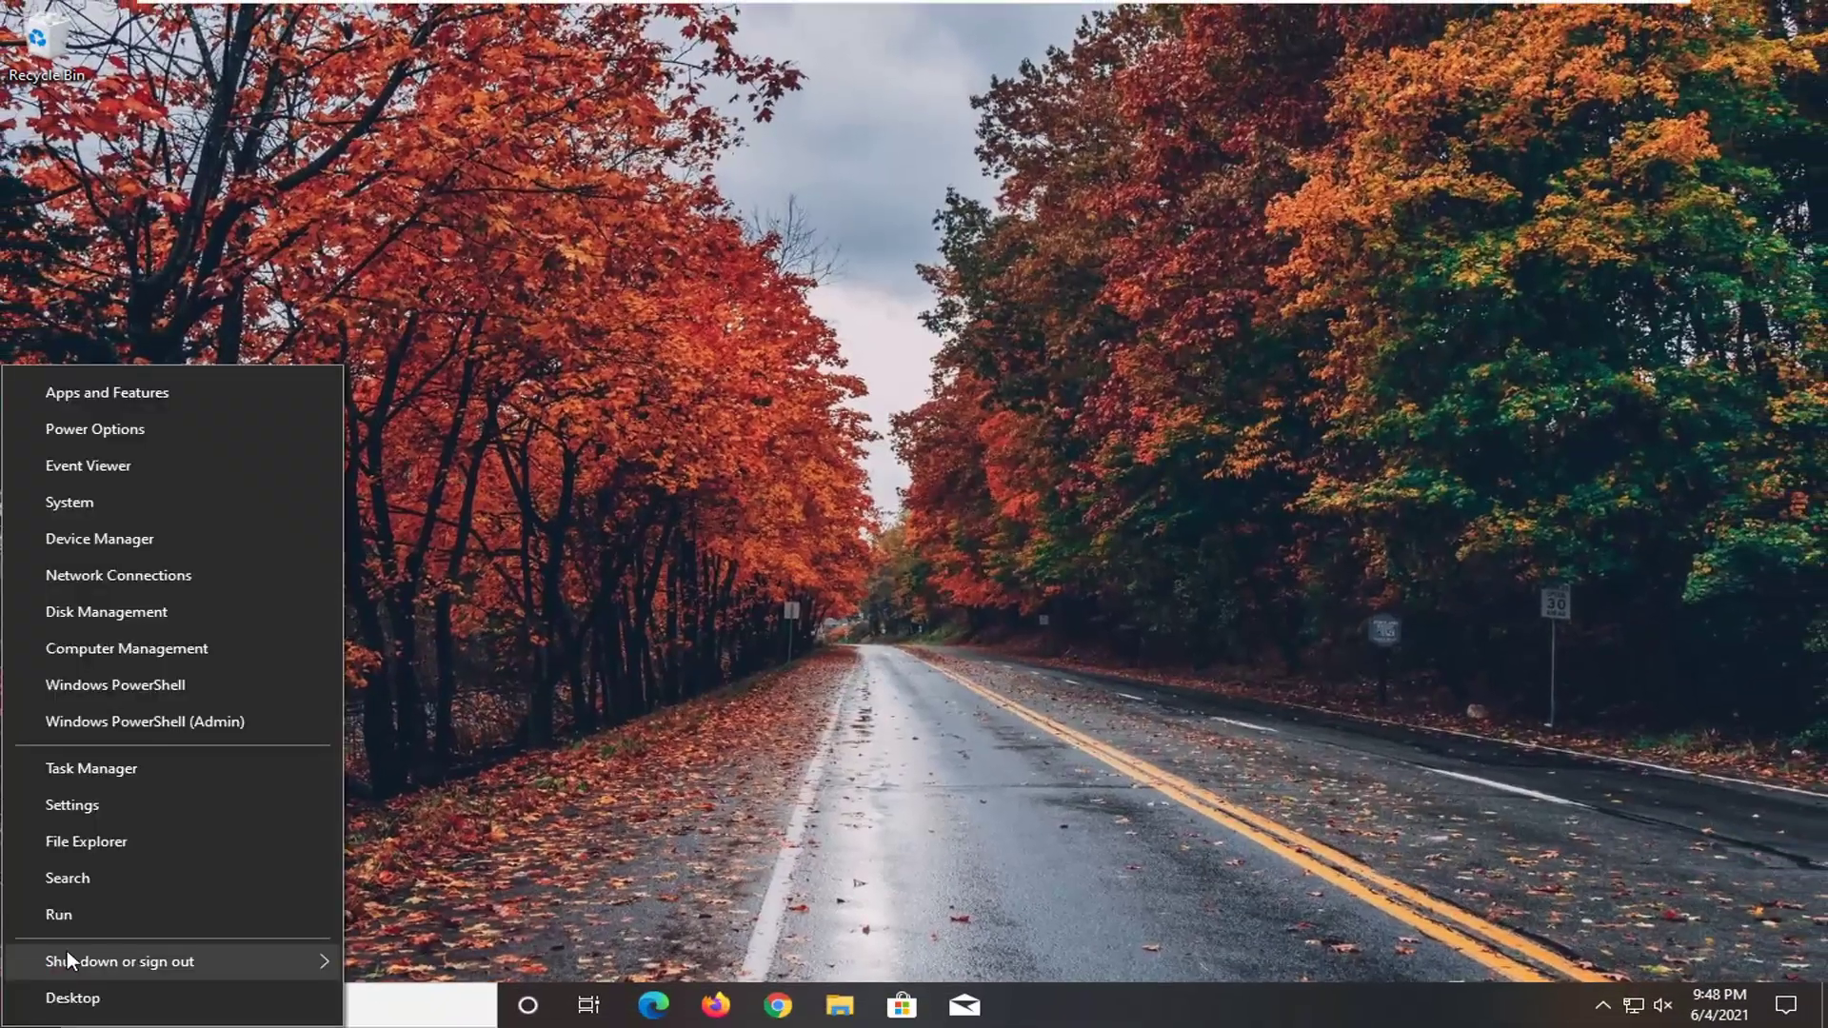
mouse_move(67, 960)
click(453, 952)
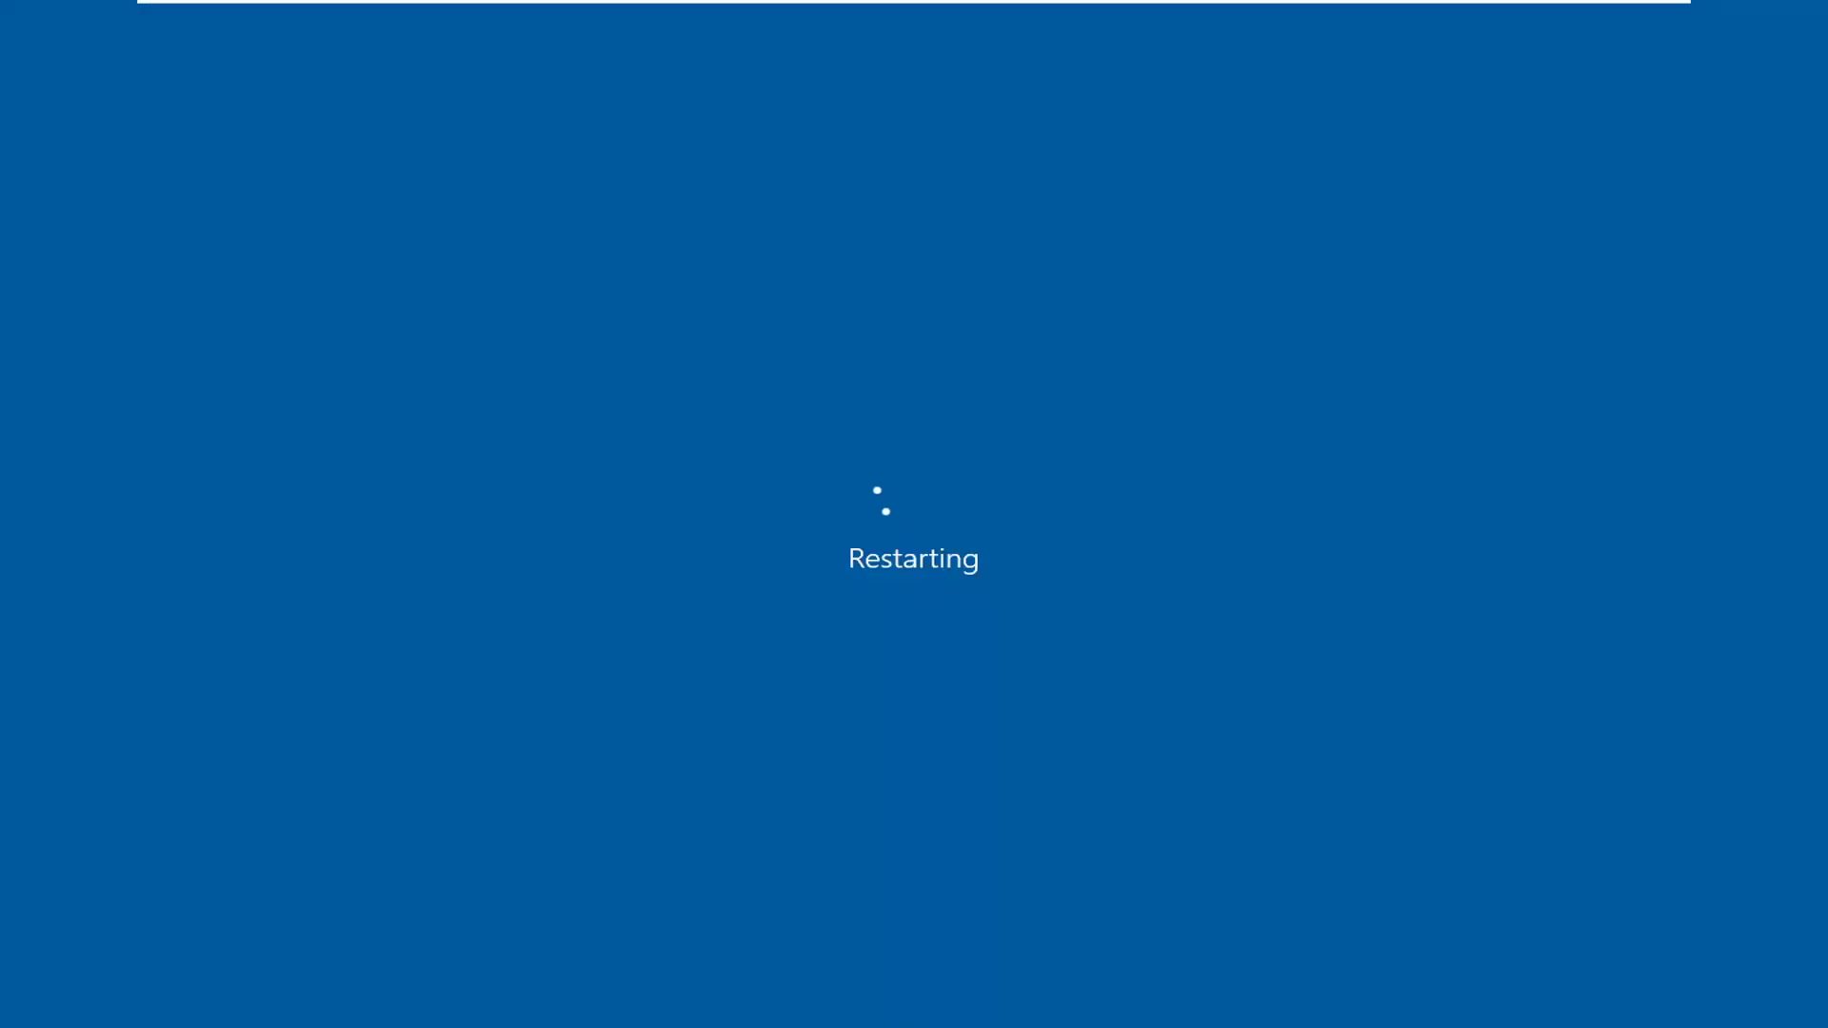